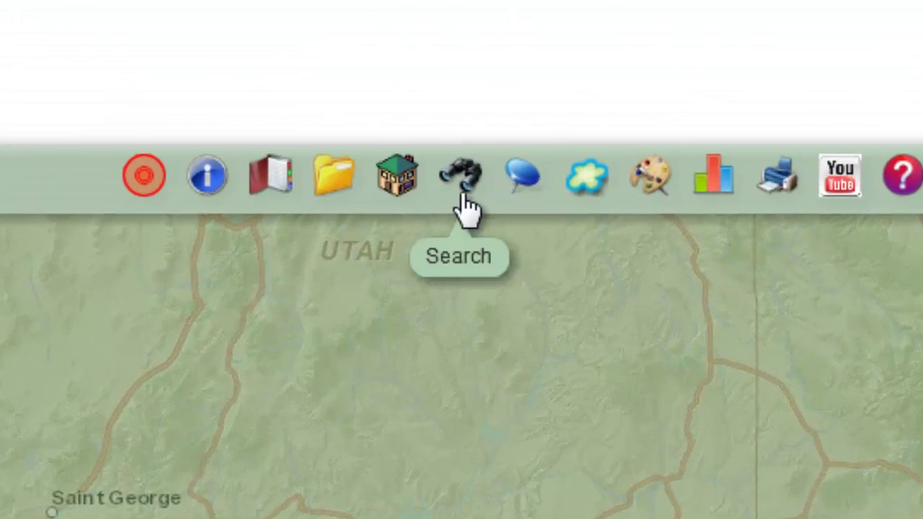
Open the Search widget with the binoculars icon in the map toolbar.
{"action": "left_click", "coordinate": [465, 206]}
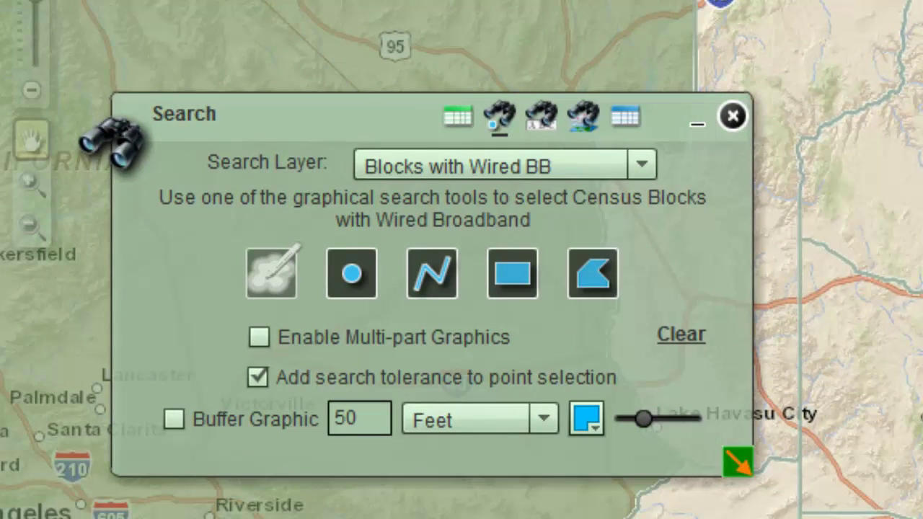
Text-search the Places layer for PAYSON and zoom to the PAYSON TOWN result.
{"action": "left_click", "coordinate": [539, 137]}
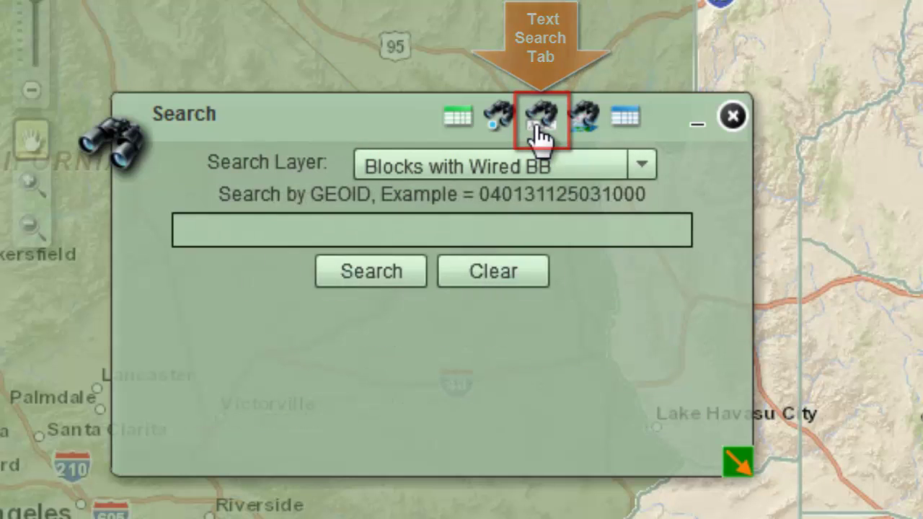
{"action": "left_click", "coordinate": [651, 168]}
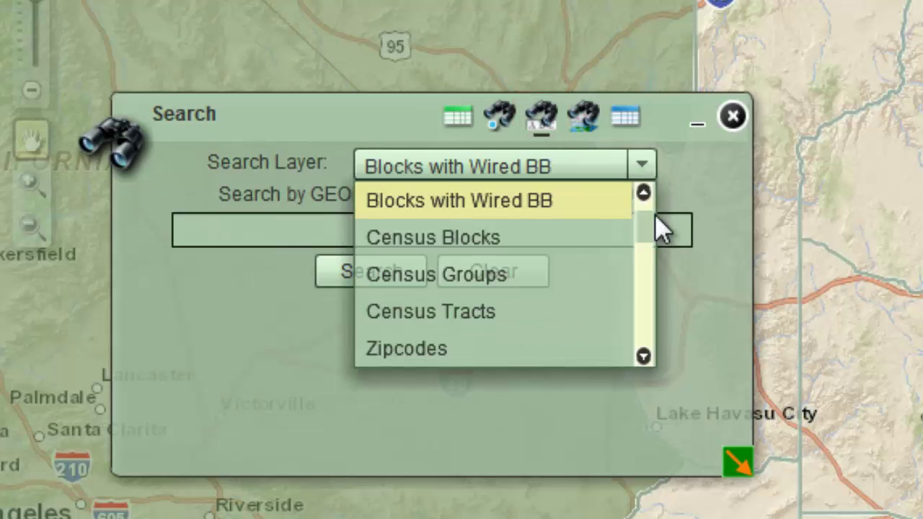
{"action": "left_click_drag", "start_coordinate": [654, 226], "coordinate": [655, 234]}
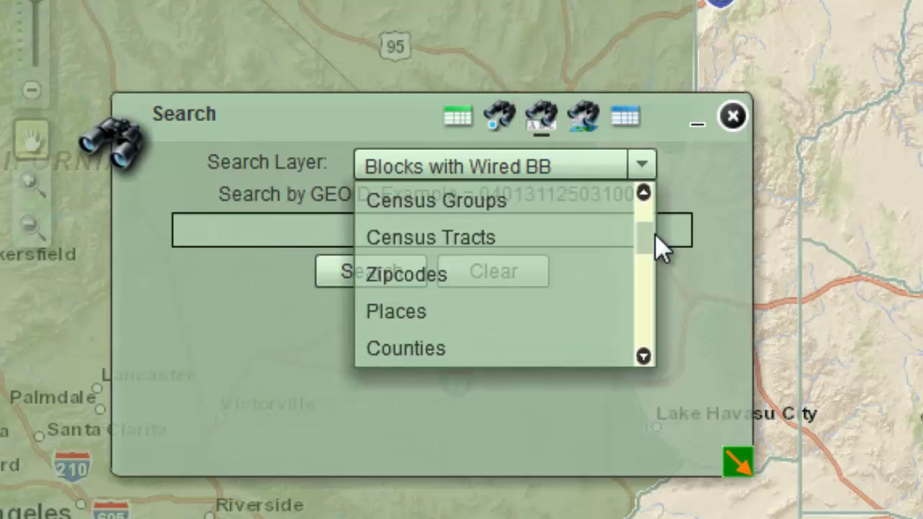
{"action": "left_click", "coordinate": [528, 311]}
{"action": "left_click_drag", "start_coordinate": [620, 188], "coordinate": [699, 189]}
{"action": "key", "text": "ctrl+c"}
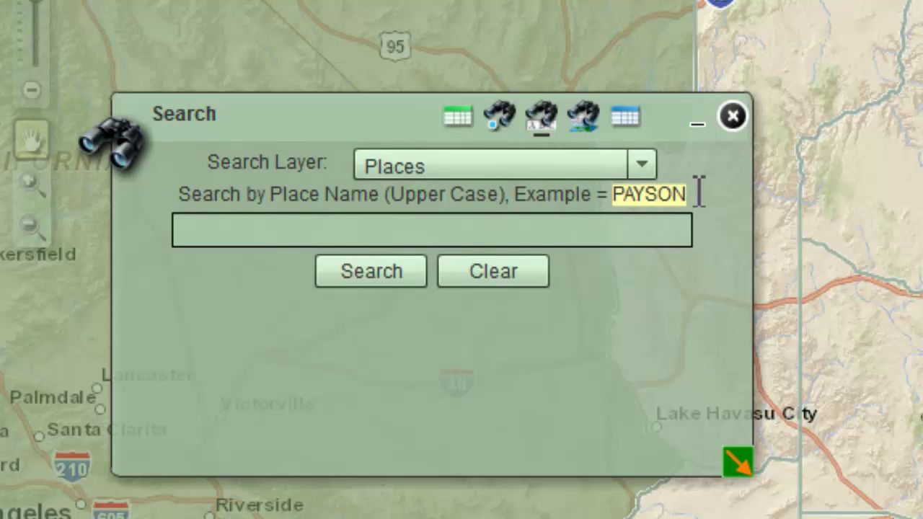
{"action": "left_click", "coordinate": [496, 229]}
{"action": "key", "text": "ctrl+v"}
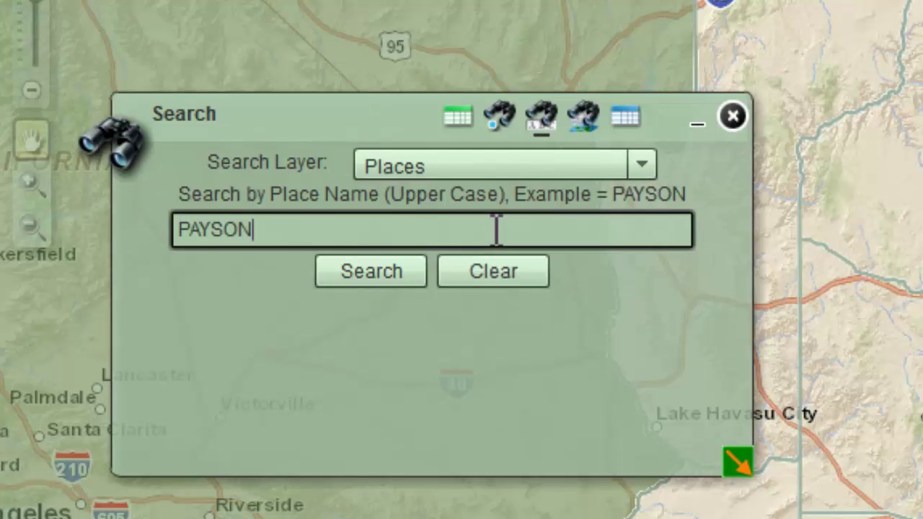
{"action": "left_click", "coordinate": [367, 271]}
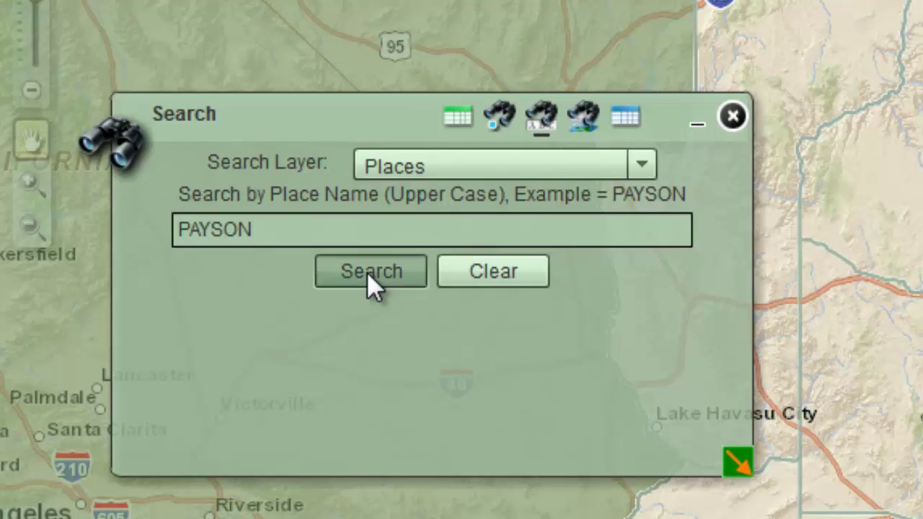
{"action": "left_click", "coordinate": [478, 260]}
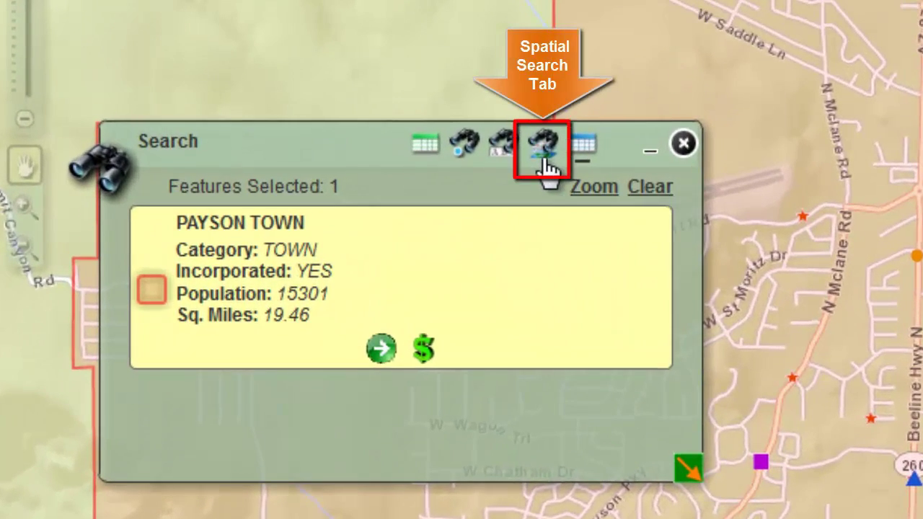
Spatially search Colleges & Universities entirely contained in Payson, returning Gila Community College - Payson.
{"action": "left_click", "coordinate": [544, 155]}
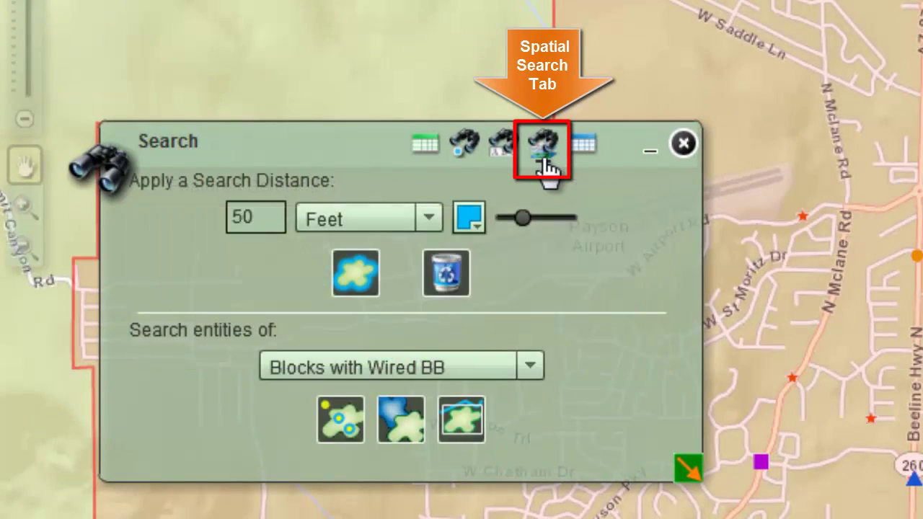
{"action": "left_click", "coordinate": [531, 374]}
{"action": "left_click_drag", "start_coordinate": [538, 424], "coordinate": [534, 477]}
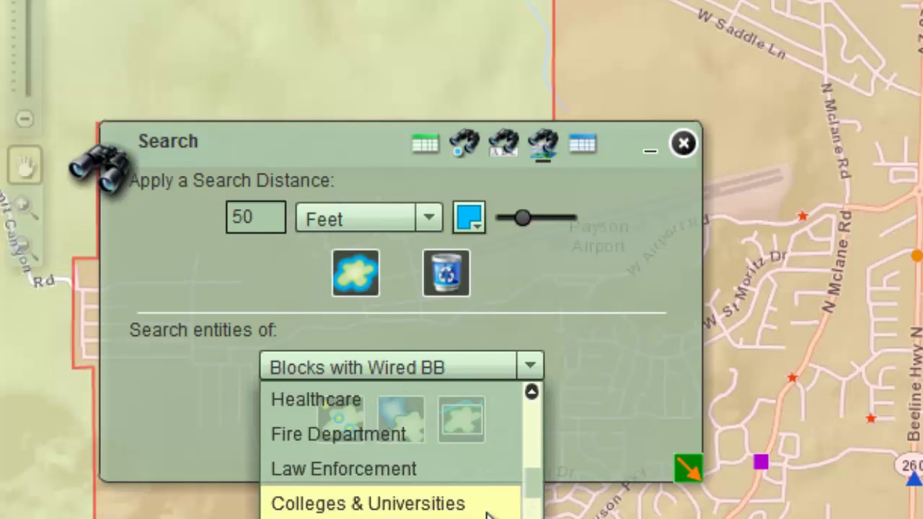
{"action": "left_click", "coordinate": [510, 506]}
{"action": "left_click", "coordinate": [345, 442]}
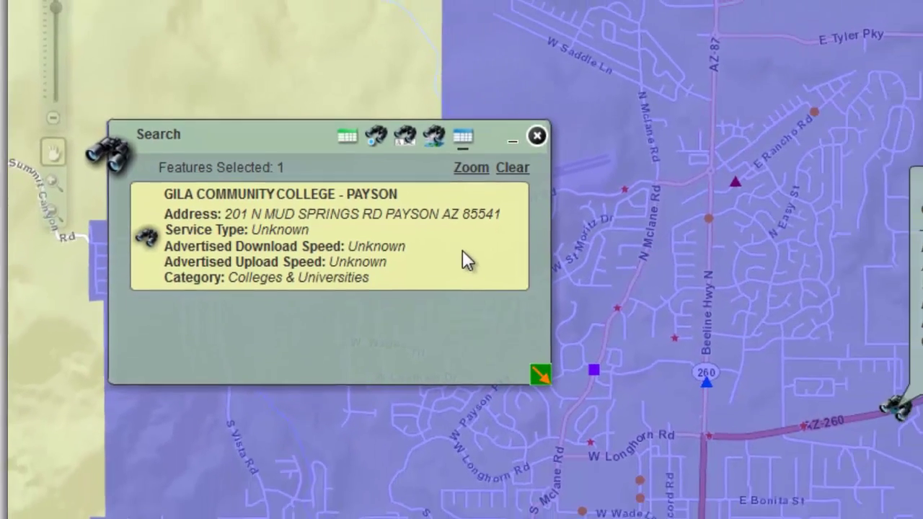
{"action": "mouse_move", "coordinate": [579, 305]}
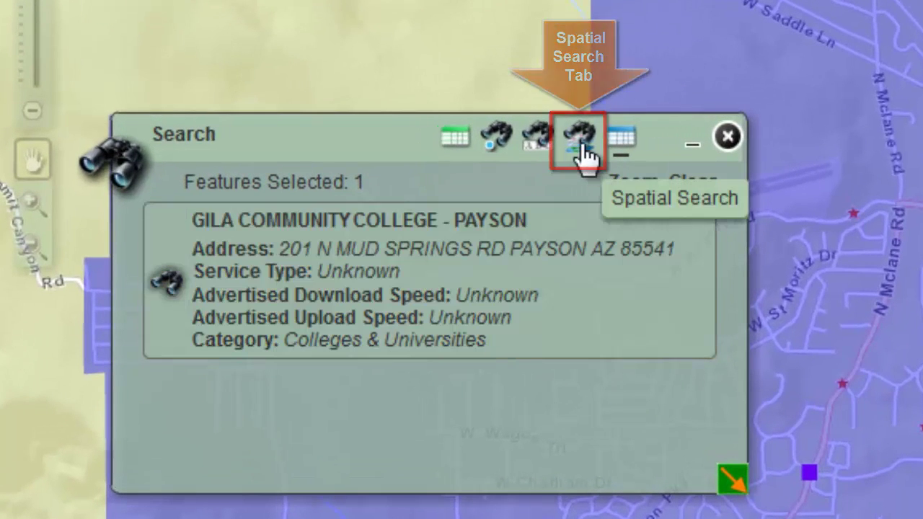
Draw a 2-mile buffer around the college.
{"action": "left_click", "coordinate": [585, 155]}
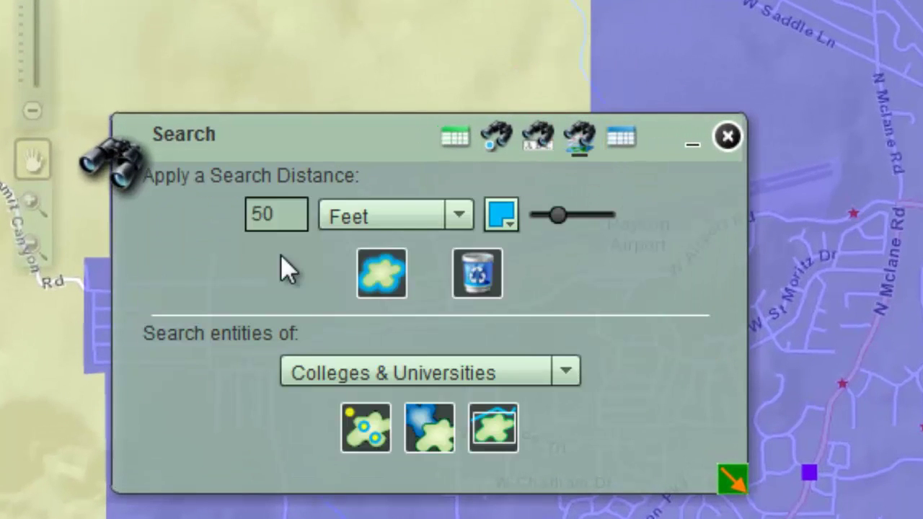
{"action": "left_click", "coordinate": [262, 214]}
{"action": "key", "text": "BackSpace"}
{"action": "key", "text": "BackSpace"}
{"action": "type", "text": "2"}
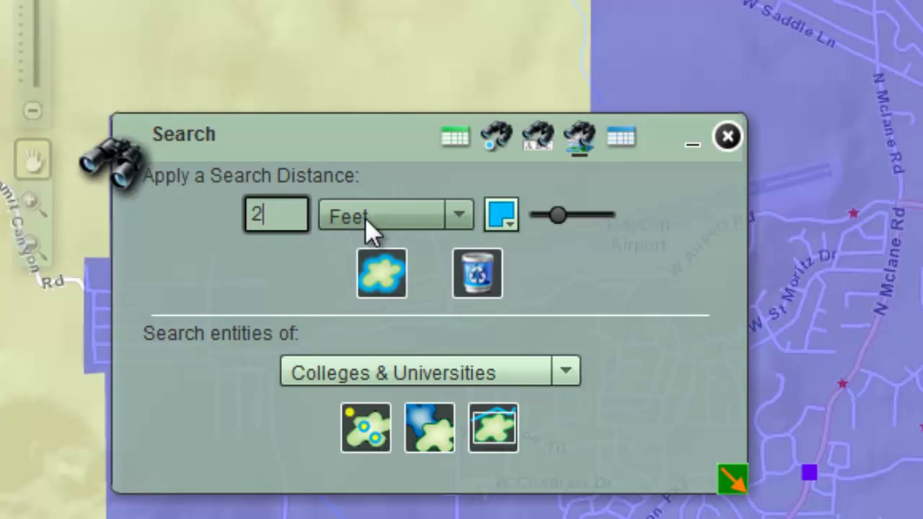
{"action": "left_click", "coordinate": [457, 214]}
{"action": "left_click", "coordinate": [392, 288]}
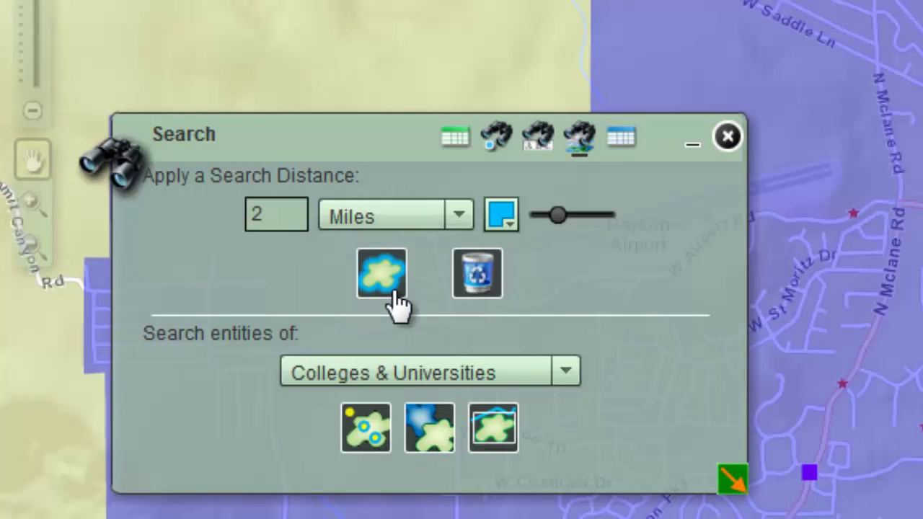
{"action": "left_click", "coordinate": [382, 295]}
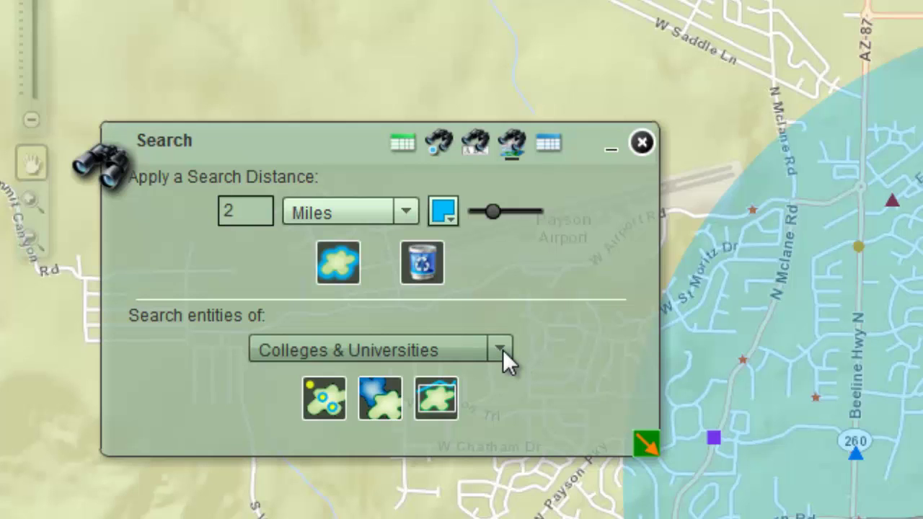
Find Fire Department features entirely within the buffer, returning Stations #11 and #12.
{"action": "left_click", "coordinate": [500, 349]}
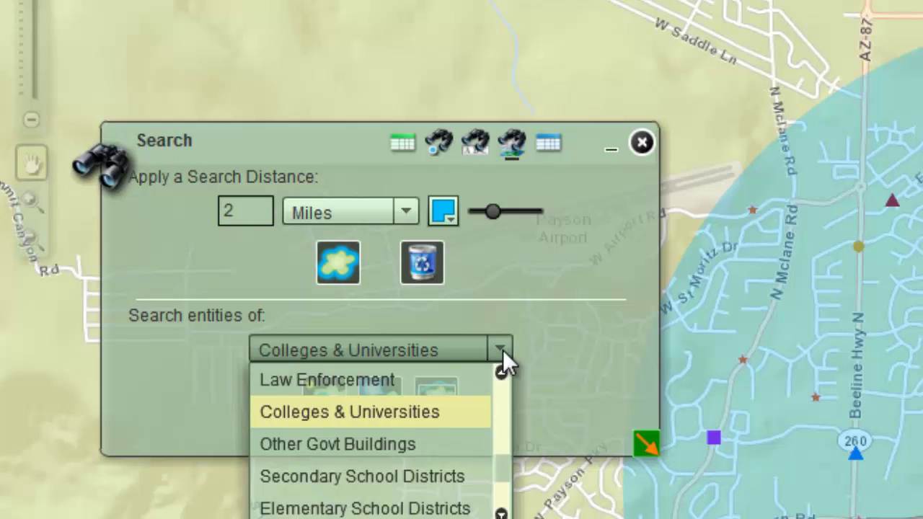
{"action": "left_click", "coordinate": [500, 371]}
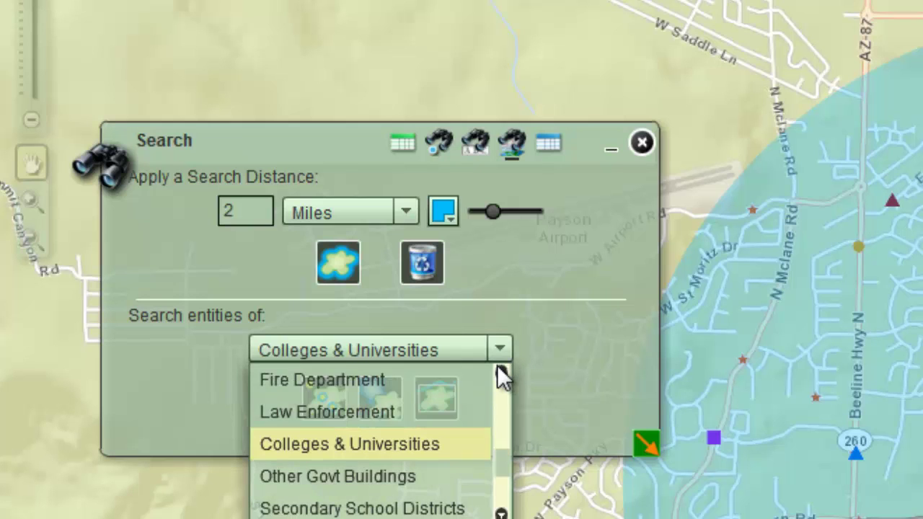
{"action": "left_click", "coordinate": [327, 379]}
{"action": "left_click", "coordinate": [325, 407]}
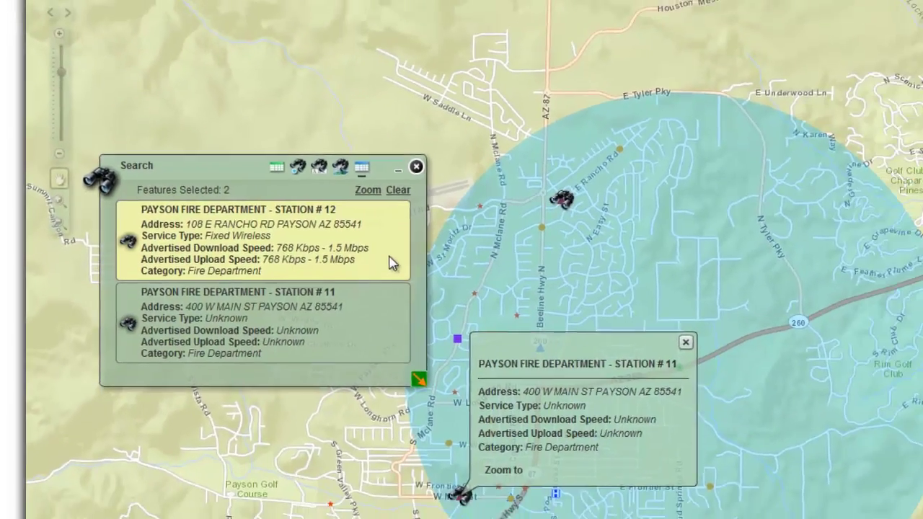
{"action": "mouse_move", "coordinate": [595, 294]}
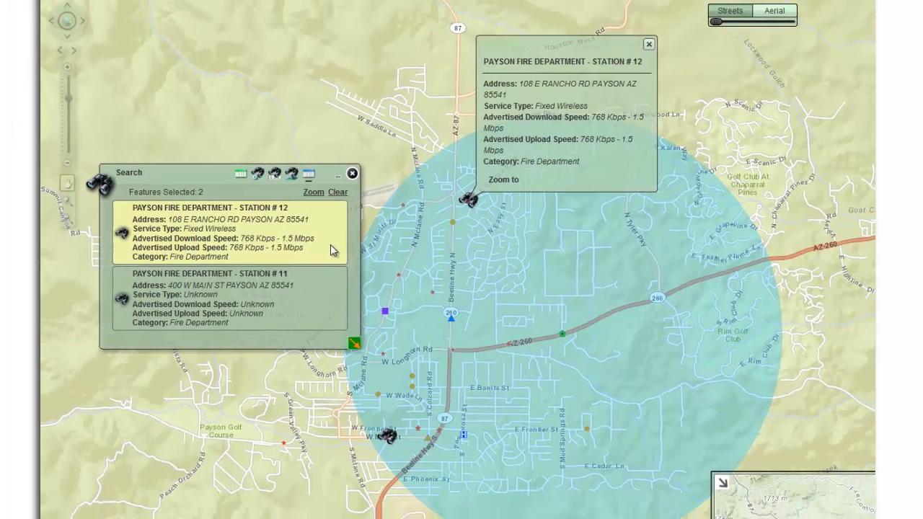
{"action": "left_click", "coordinate": [649, 45]}
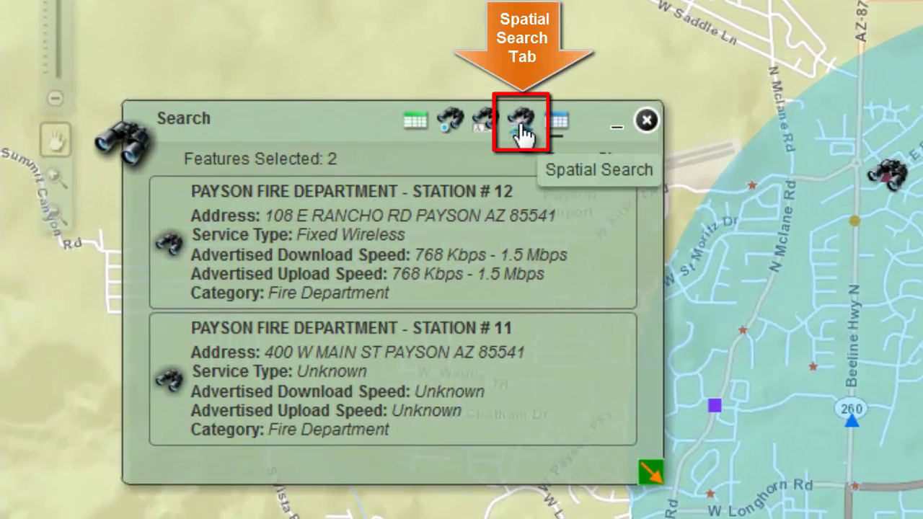
Change the search distance to 1 Miles and apply buffers around both fire stations.
{"action": "left_click", "coordinate": [522, 131]}
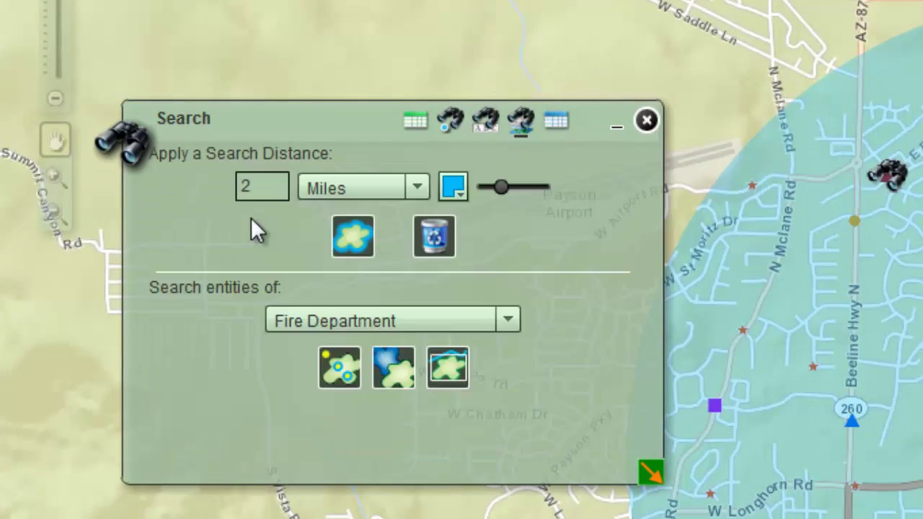
{"action": "left_click", "coordinate": [274, 186]}
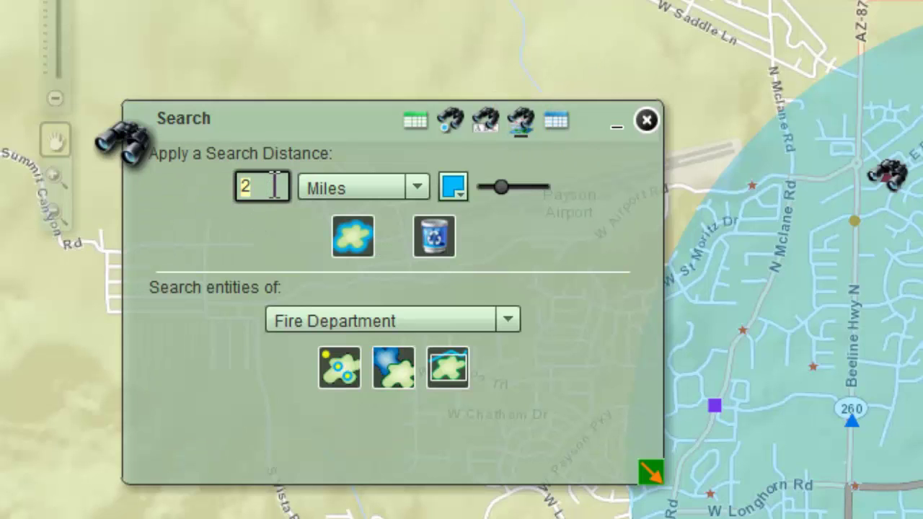
{"action": "type", "text": "1"}
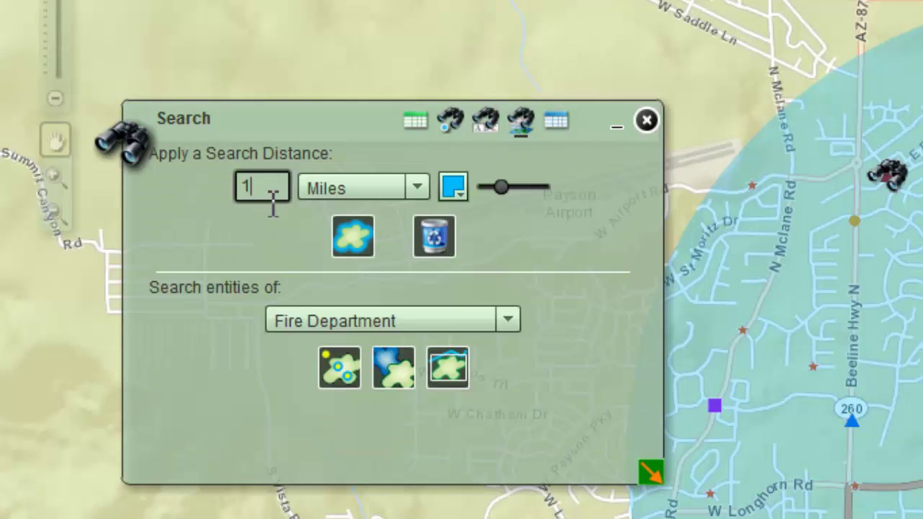
{"action": "left_click", "coordinate": [352, 245]}
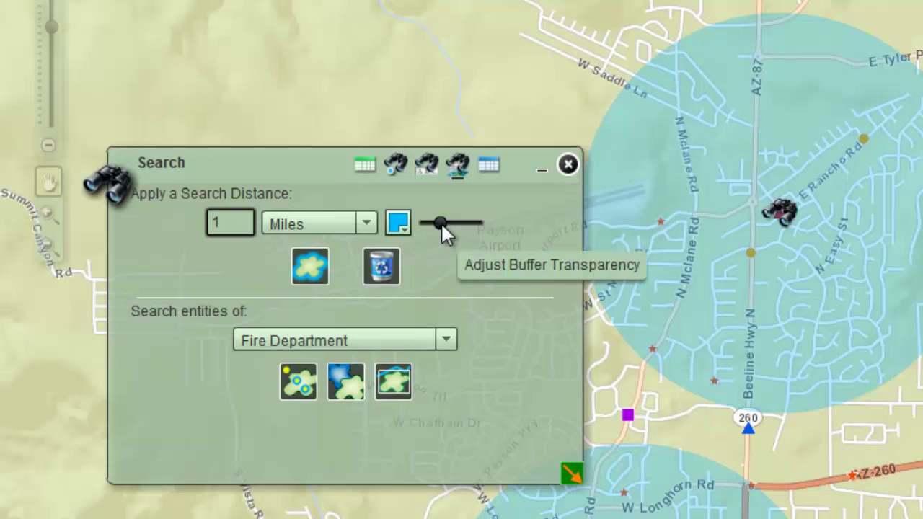
Redraw the fire-station buffers in red with the transparency slider around 70%.
{"action": "left_click", "coordinate": [405, 230]}
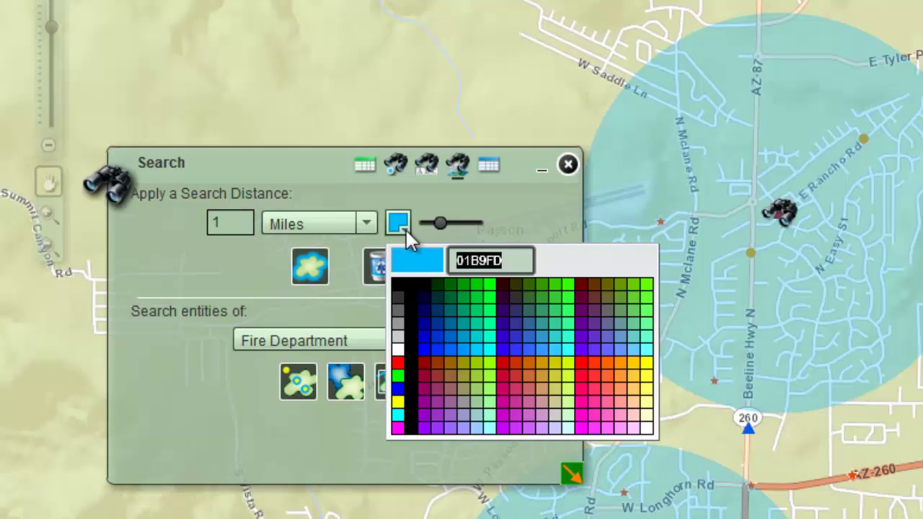
{"action": "left_click", "coordinate": [504, 369]}
{"action": "left_click_drag", "start_coordinate": [443, 224], "coordinate": [480, 224]}
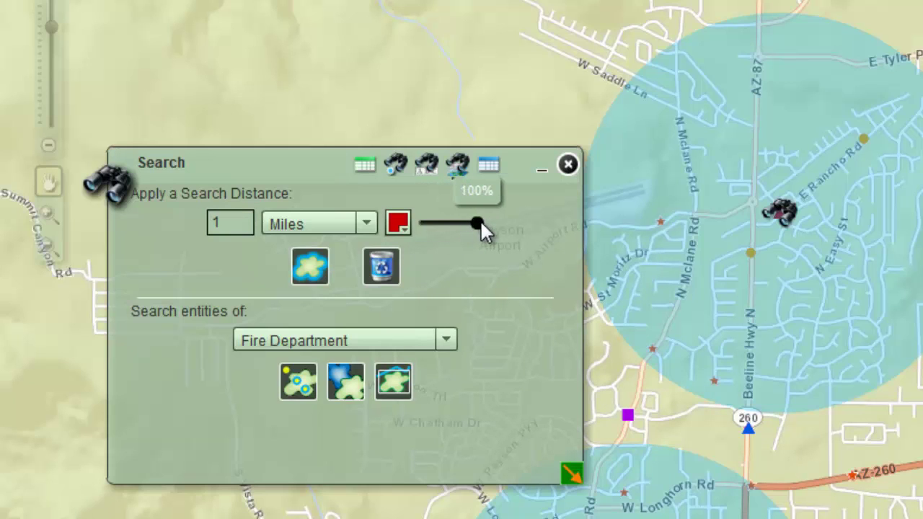
{"action": "left_click", "coordinate": [312, 277]}
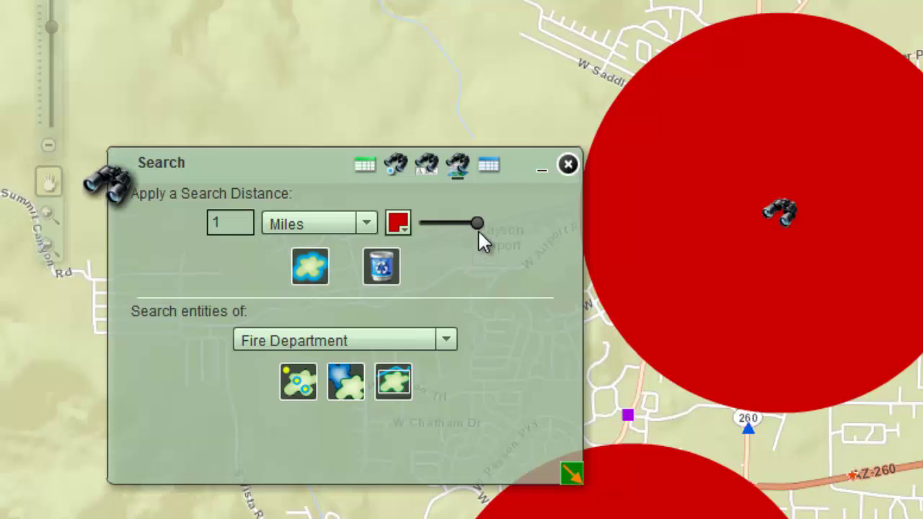
{"action": "left_click_drag", "start_coordinate": [477, 224], "coordinate": [435, 224]}
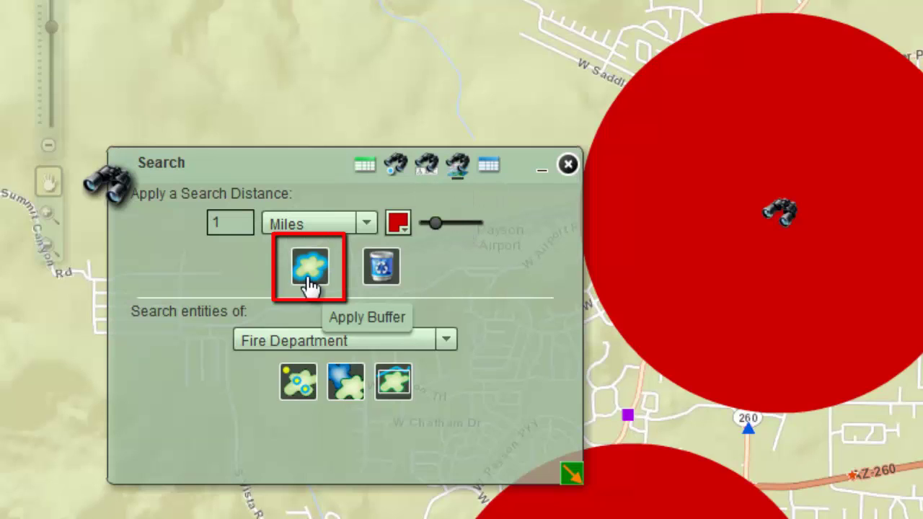
{"action": "left_click", "coordinate": [310, 285]}
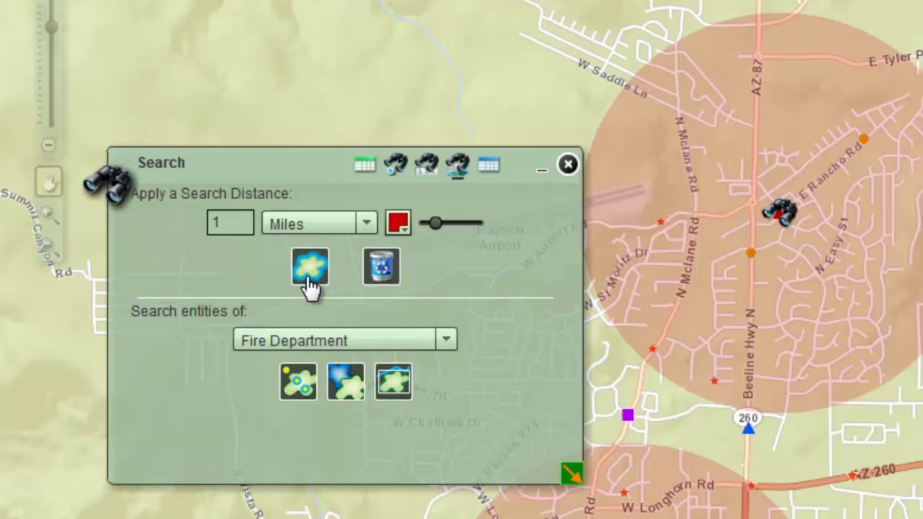
Search Schools entirely contained in the fire-station buffers, returning 6 features.
{"action": "left_click", "coordinate": [448, 342]}
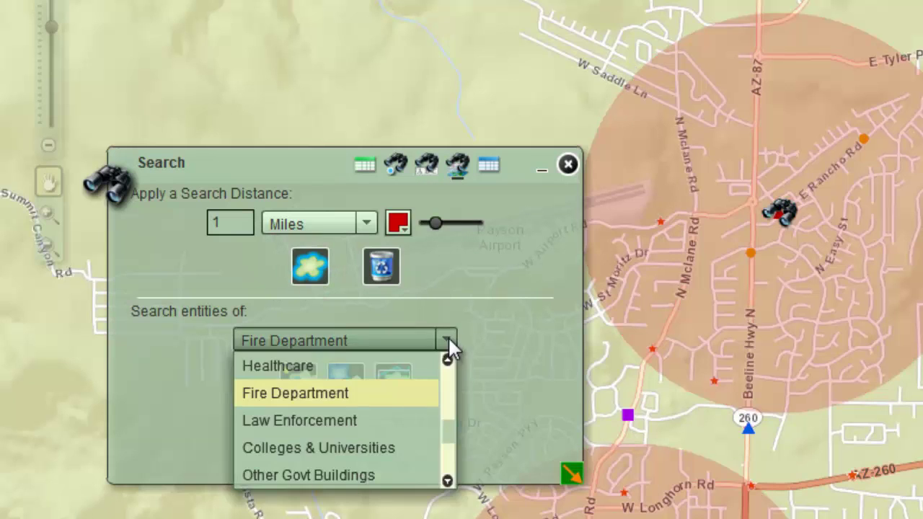
{"action": "left_click_drag", "start_coordinate": [446, 421], "coordinate": [448, 415]}
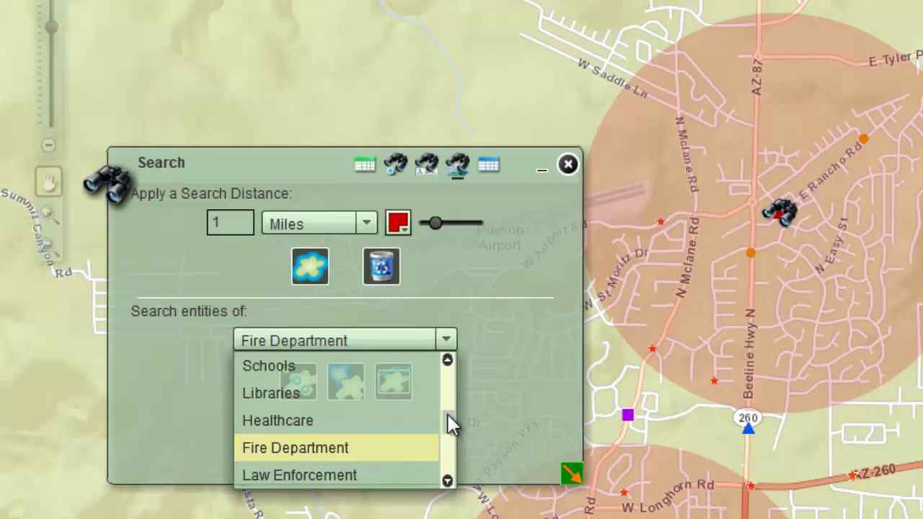
{"action": "left_click", "coordinate": [370, 364]}
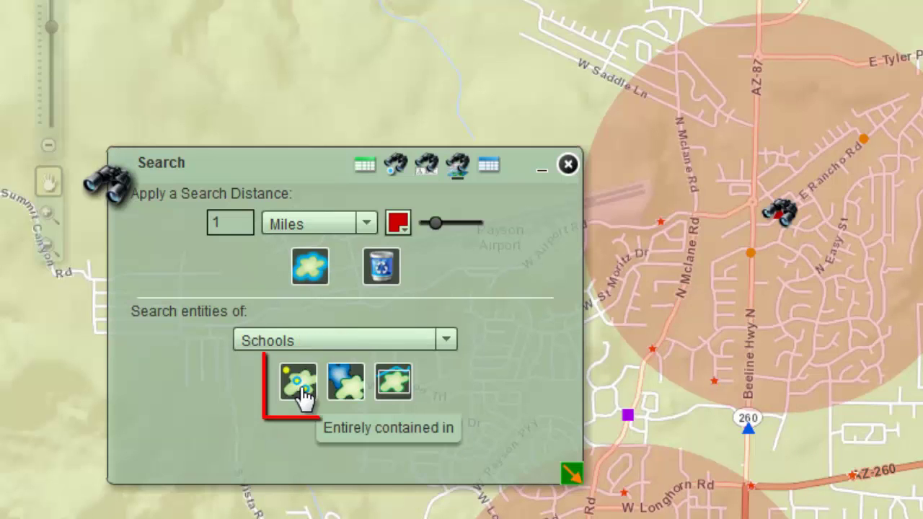
{"action": "left_click", "coordinate": [303, 393]}
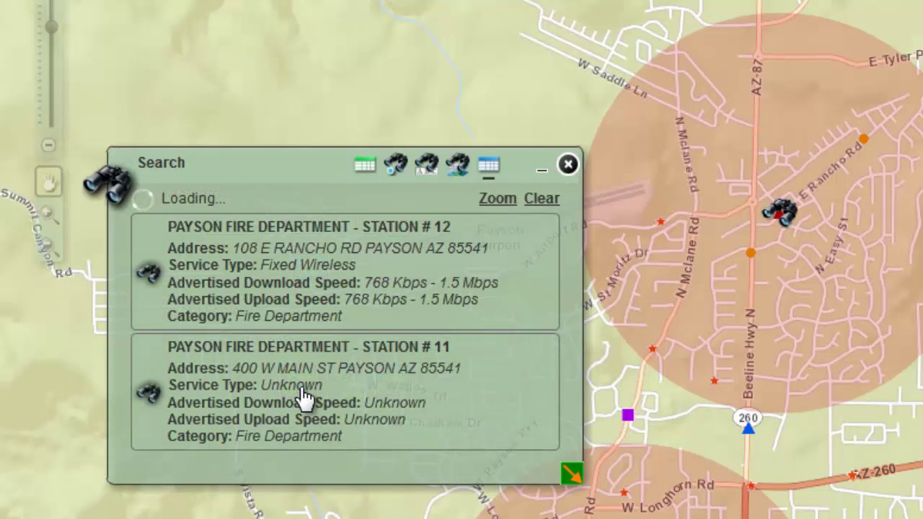
{"action": "mouse_move", "coordinate": [518, 377]}
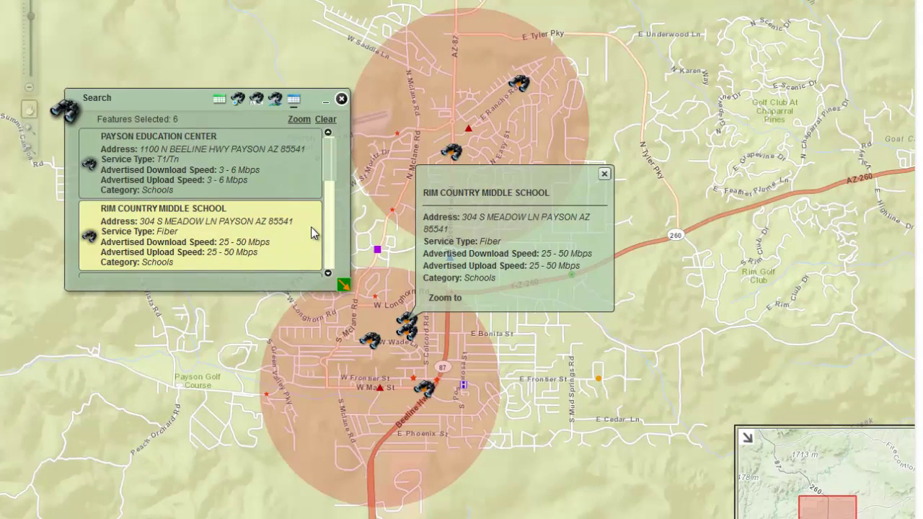
Review the school results in the grid, widened to show speed columns, then close it.
{"action": "left_click", "coordinate": [219, 99]}
{"action": "mouse_move", "coordinate": [494, 509]}
{"action": "left_mouse_down"}
{"action": "mouse_move", "coordinate": [750, 518]}
{"action": "mouse_move", "coordinate": [738, 518]}
{"action": "left_mouse_up"}
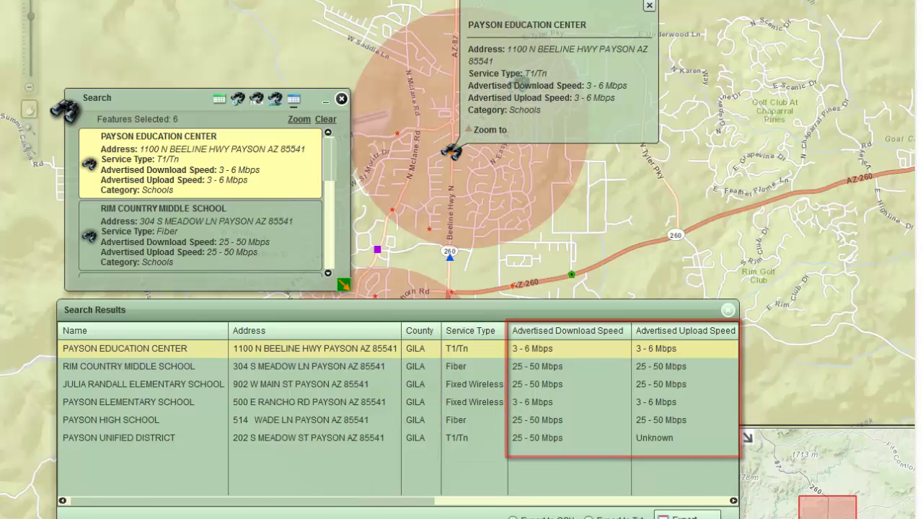
{"action": "left_click", "coordinate": [729, 311]}
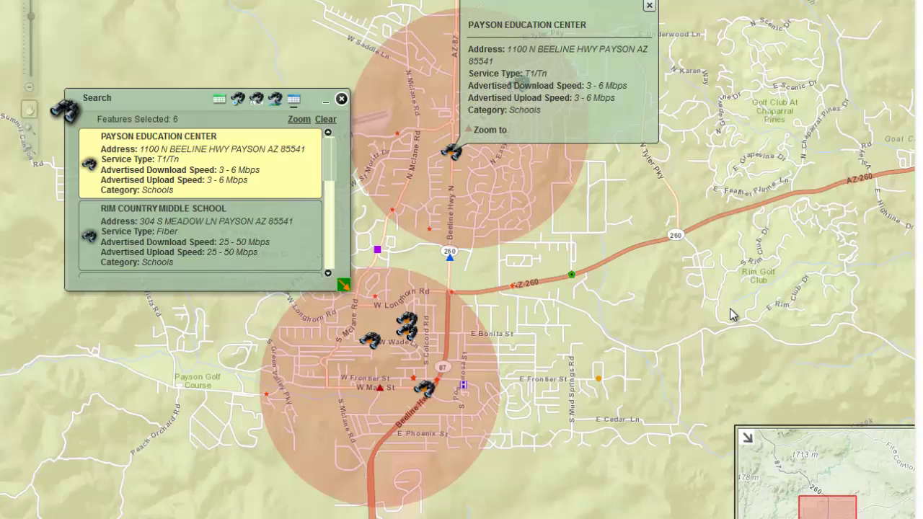
Clear the school results, jump to the Central Phoenix bookmark, and turn on Census Tracts.
{"action": "left_click", "coordinate": [326, 121]}
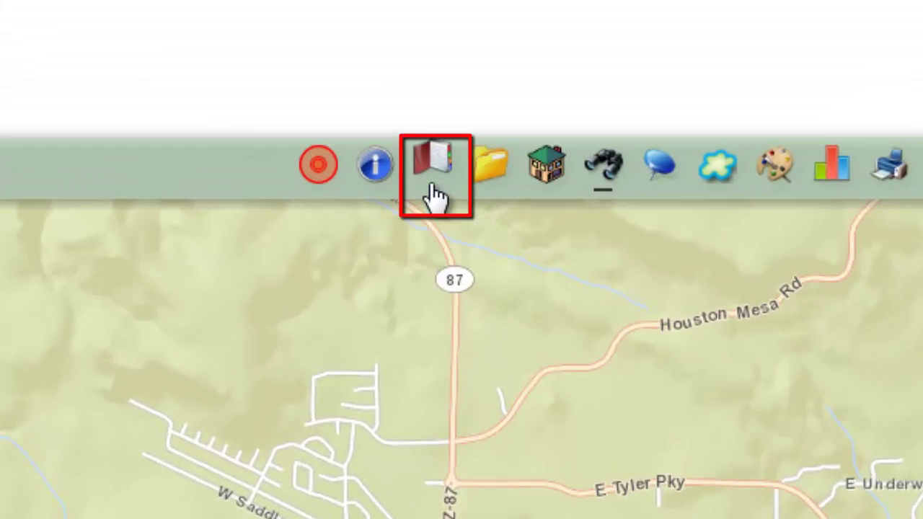
{"action": "left_click", "coordinate": [433, 186]}
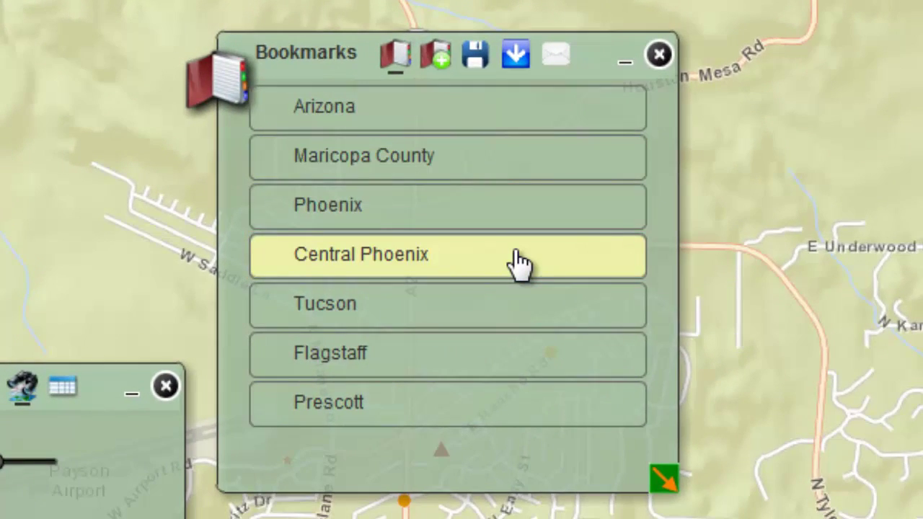
{"action": "left_click", "coordinate": [519, 263]}
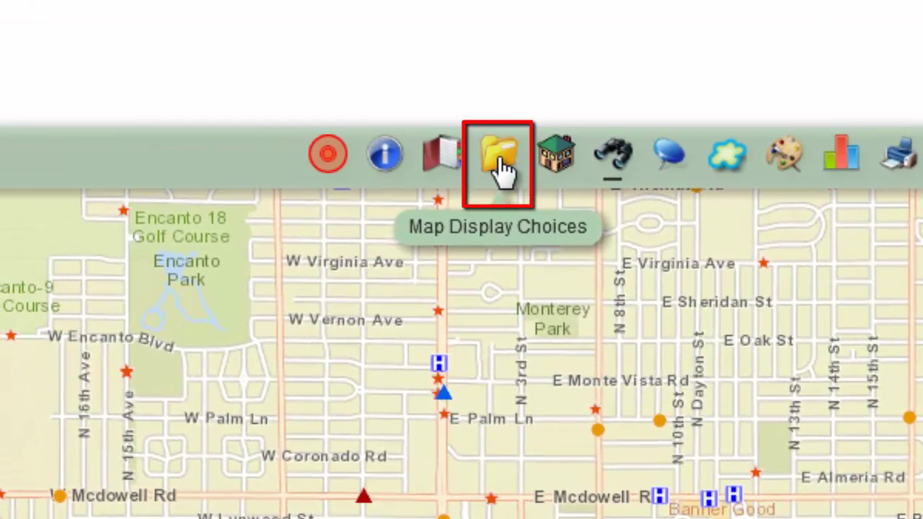
{"action": "left_click", "coordinate": [501, 164]}
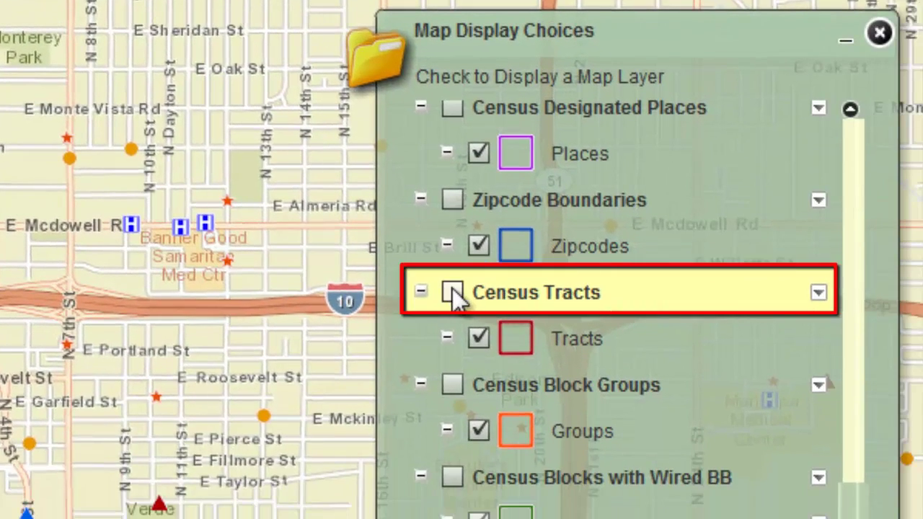
{"action": "left_click", "coordinate": [452, 290]}
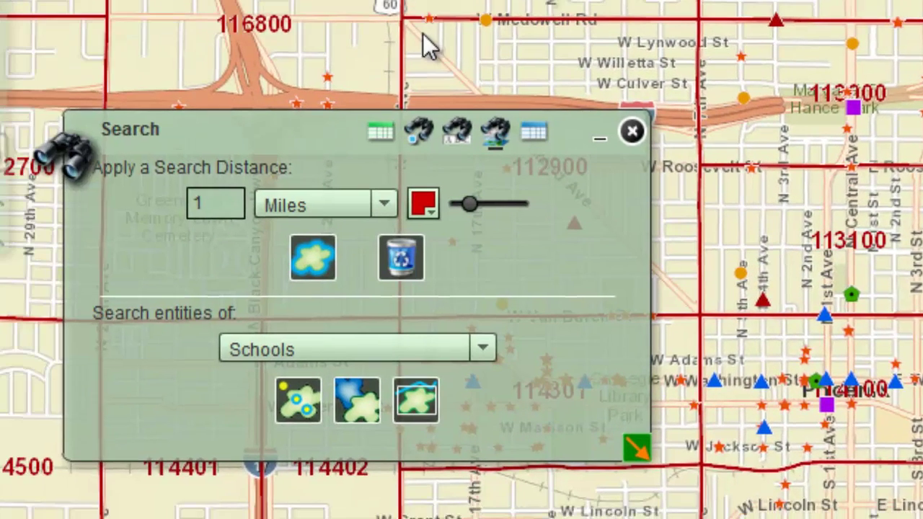
Point-select census tracts 114200 and 113202 on the Census Tracts layer using multi-part graphics.
{"action": "left_click", "coordinate": [420, 140]}
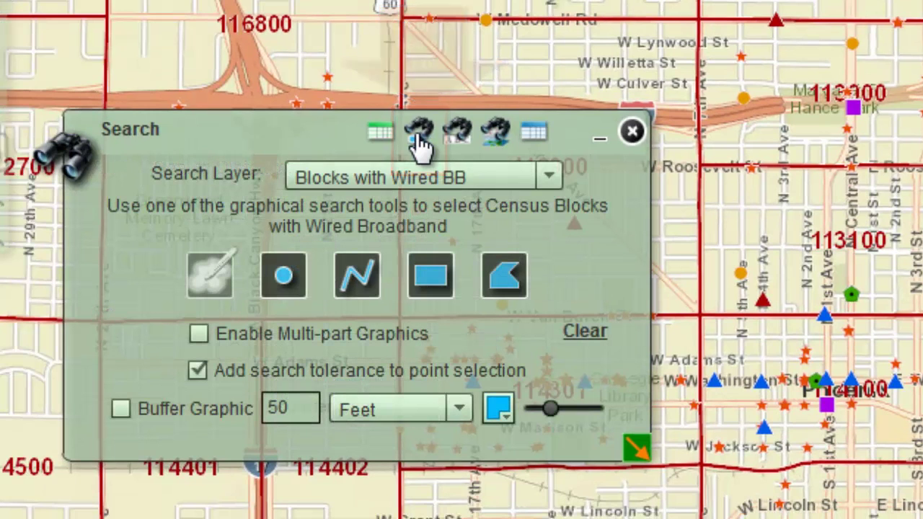
{"action": "left_click", "coordinate": [545, 177]}
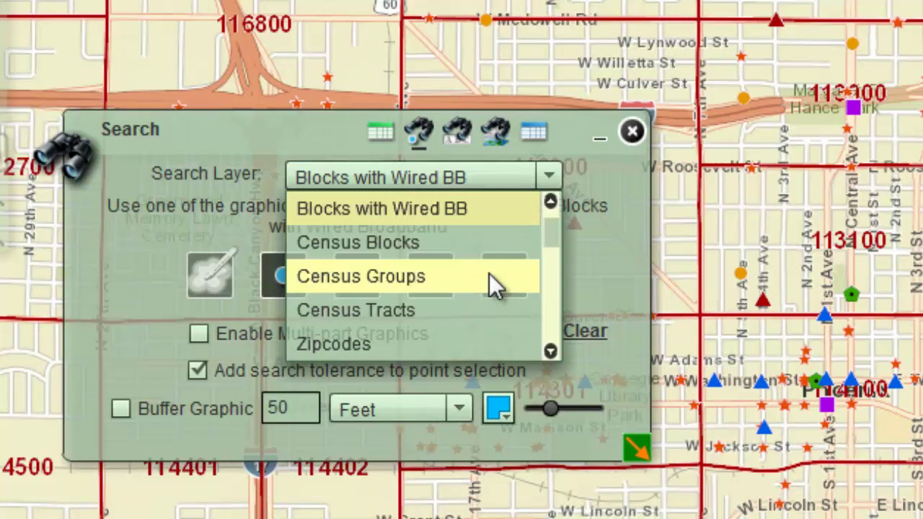
{"action": "left_click", "coordinate": [488, 309]}
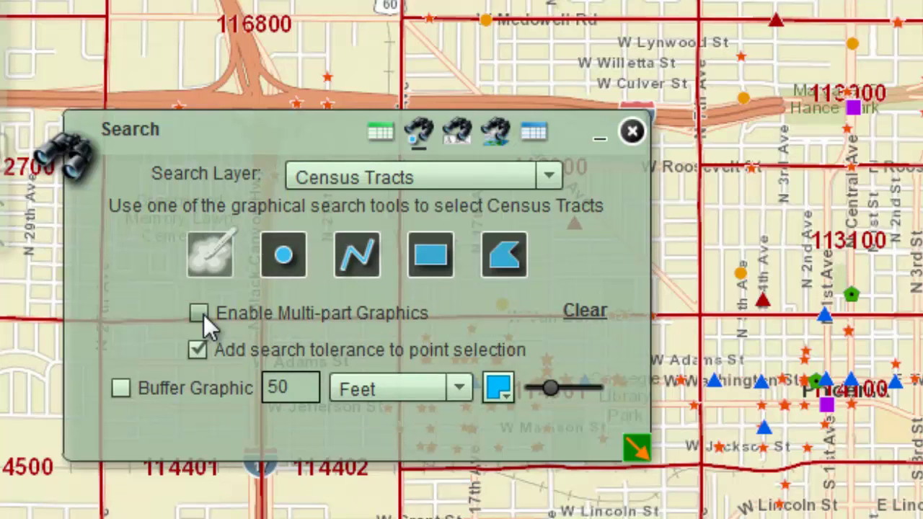
{"action": "left_click", "coordinate": [198, 313]}
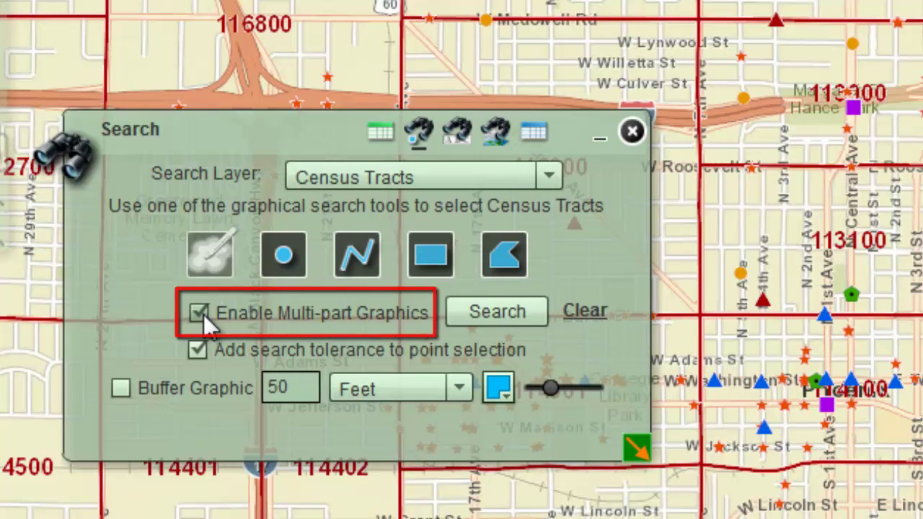
{"action": "left_click", "coordinate": [296, 273]}
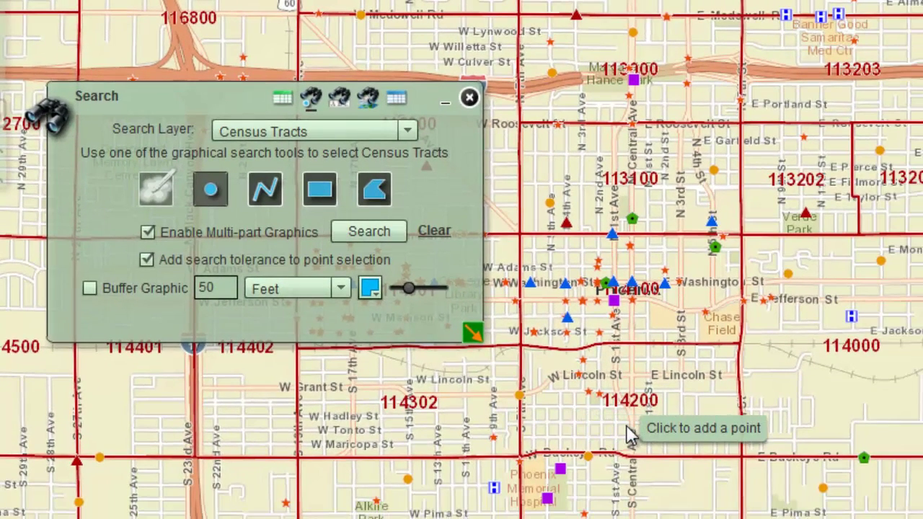
{"action": "left_click", "coordinate": [626, 424]}
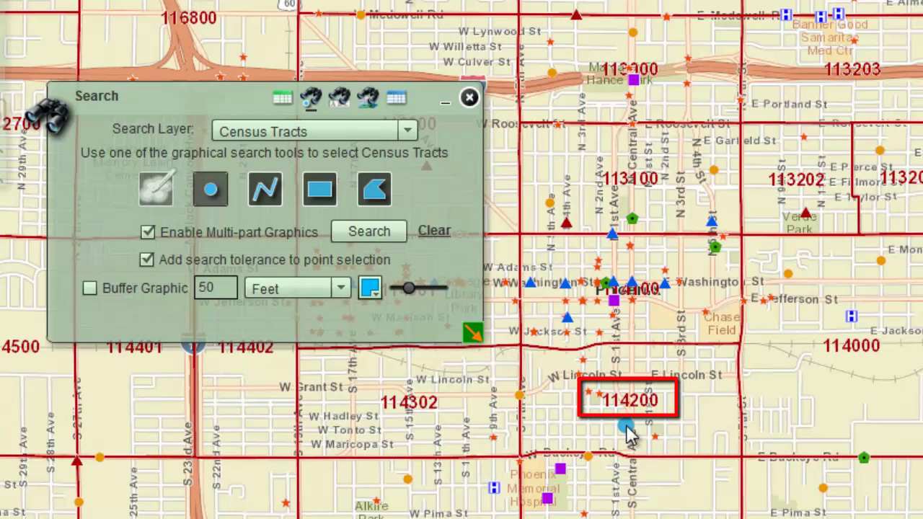
{"action": "left_click", "coordinate": [809, 205]}
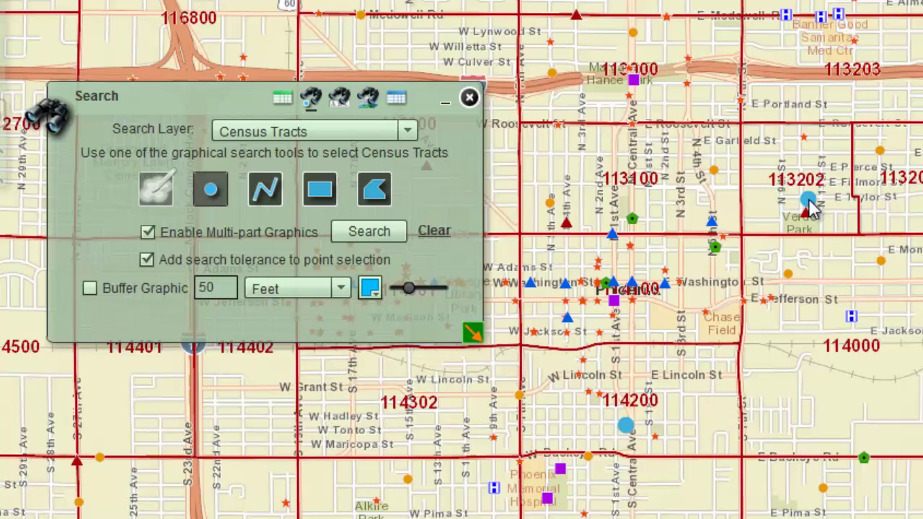
{"action": "left_click", "coordinate": [369, 232]}
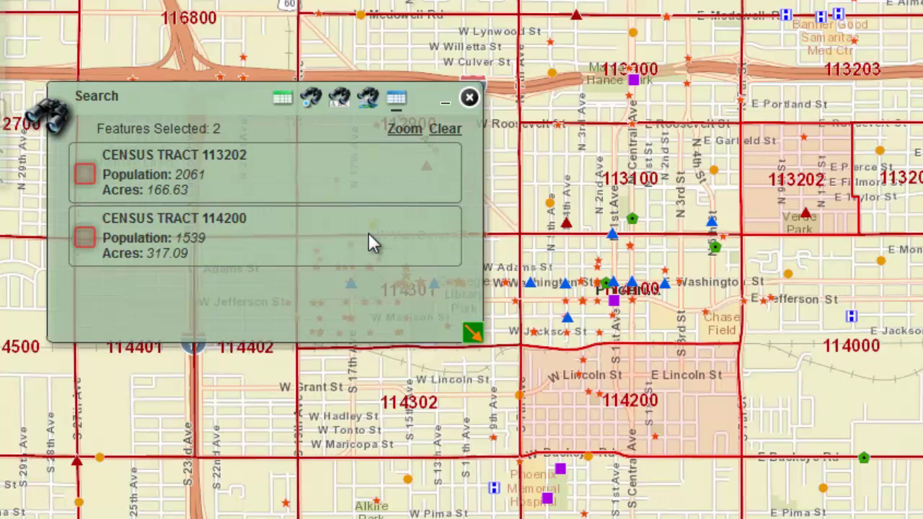
Set the buffer search distance to 100 Feet.
{"action": "left_click", "coordinate": [369, 101]}
{"action": "left_click", "coordinate": [165, 150]}
{"action": "type", "text": "00"}
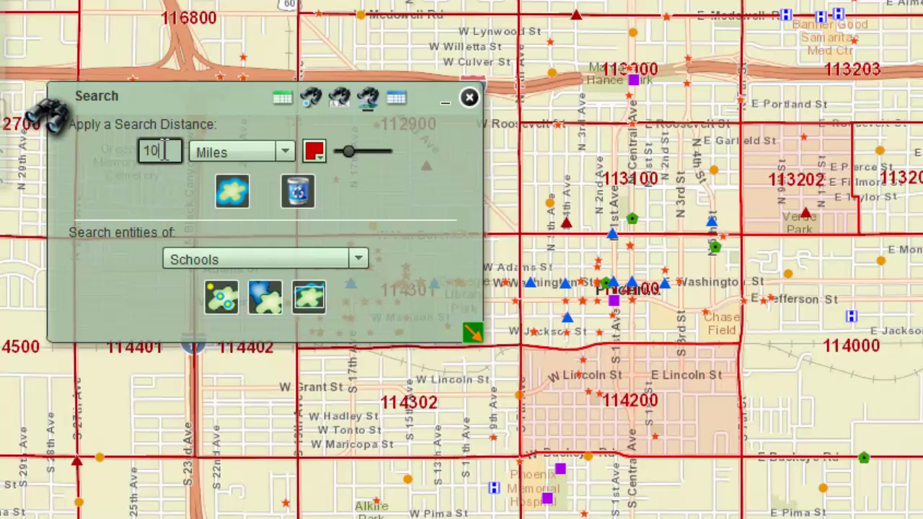
{"action": "left_click", "coordinate": [278, 149]}
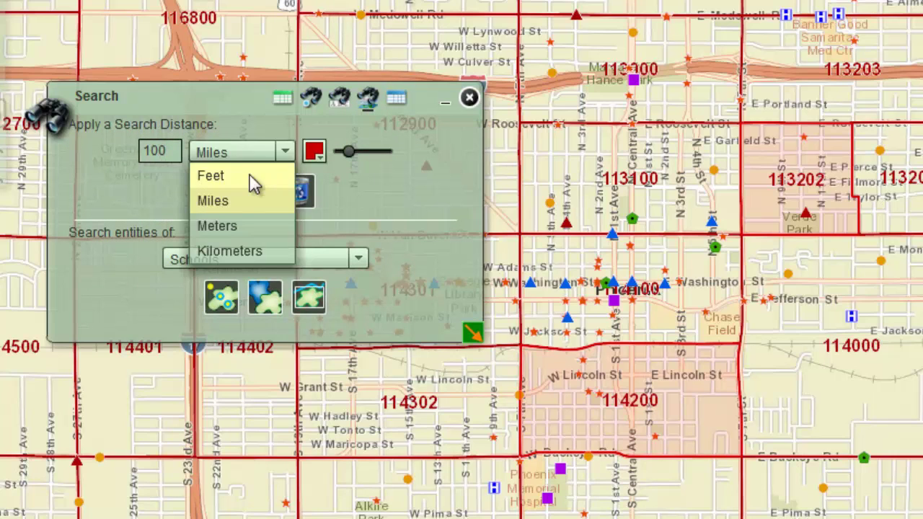
{"action": "left_click", "coordinate": [249, 178]}
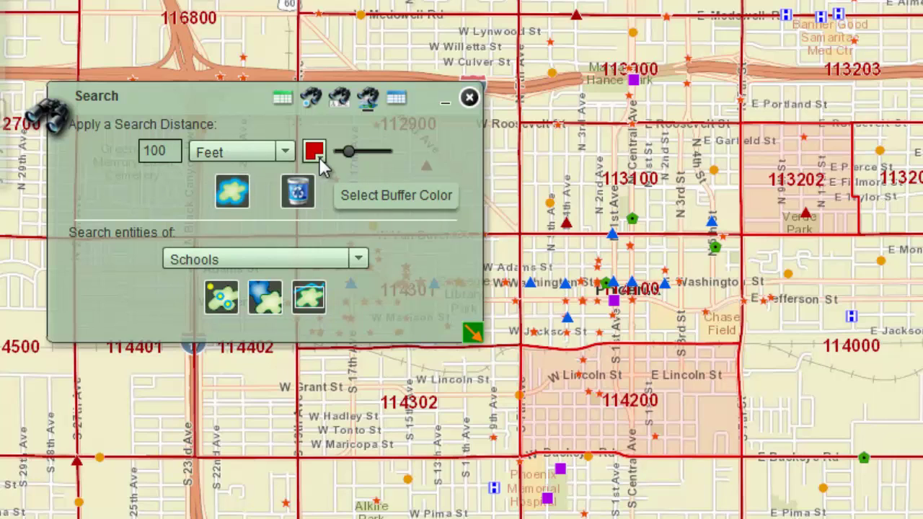
Apply a bright green (00FF00) buffer at 40% transparency around the selected tracts.
{"action": "left_click", "coordinate": [319, 158]}
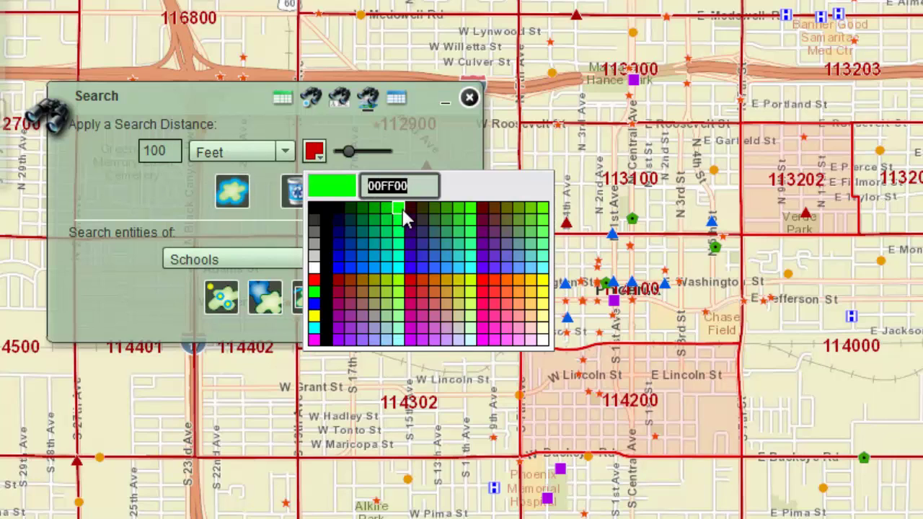
{"action": "left_click", "coordinate": [397, 210]}
{"action": "left_click", "coordinate": [349, 153]}
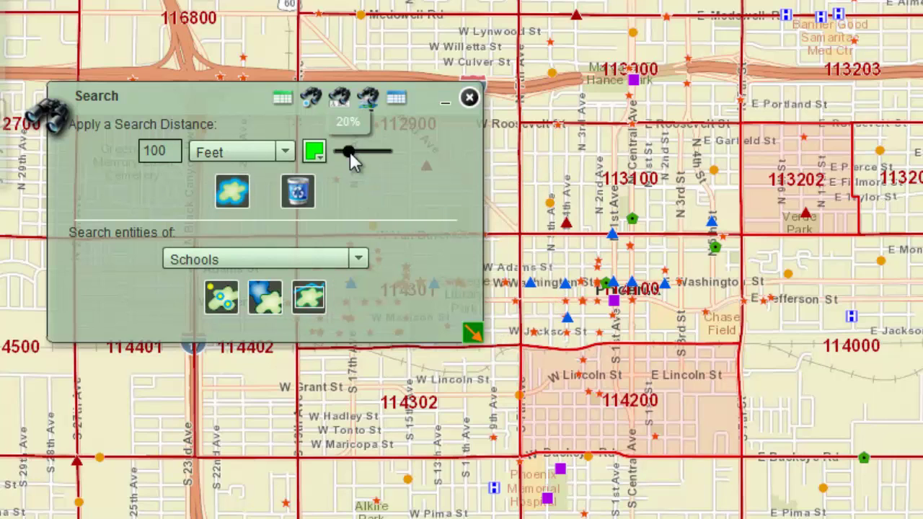
{"action": "left_click_drag", "start_coordinate": [350, 154], "coordinate": [359, 153]}
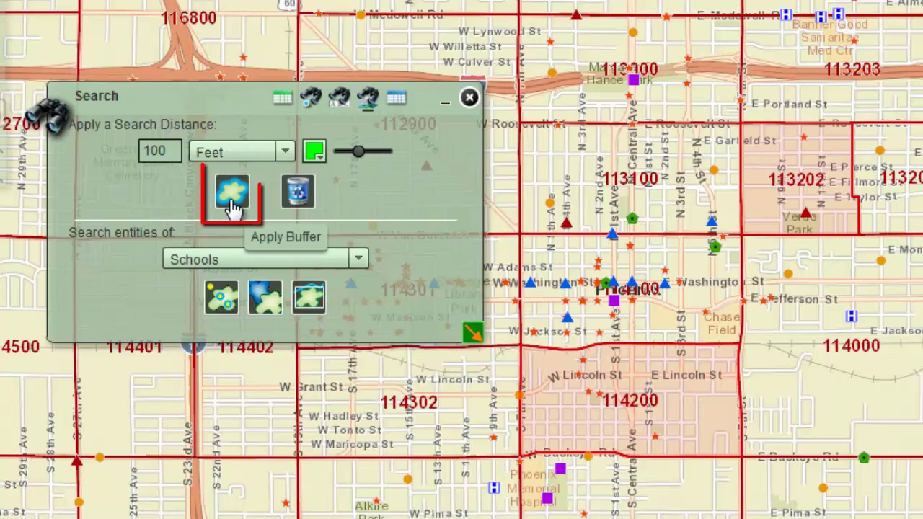
{"action": "left_click", "coordinate": [232, 207]}
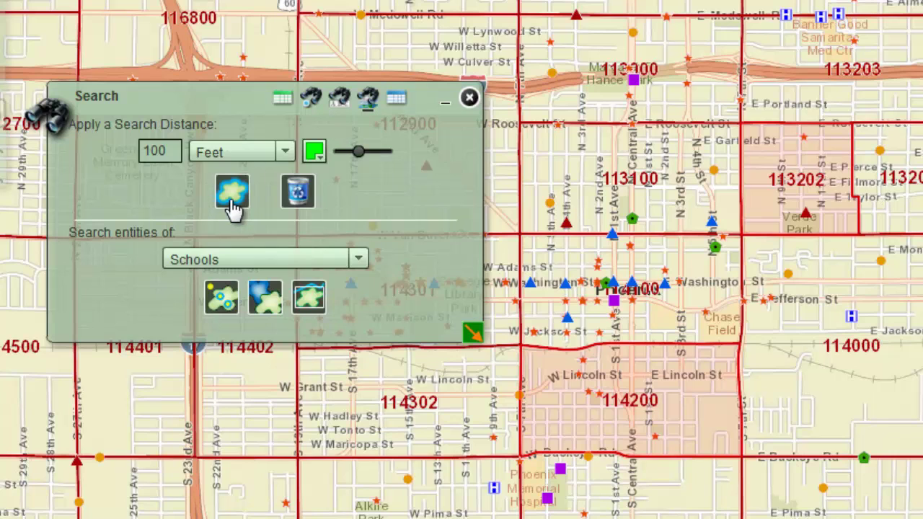
Select the 114 census blocks lying entirely within the tract 113202 and 114200 buffers.
{"action": "left_click", "coordinate": [360, 257]}
{"action": "scroll", "coordinate": [364, 318], "scroll_direction": "up", "scroll_amount": 5}
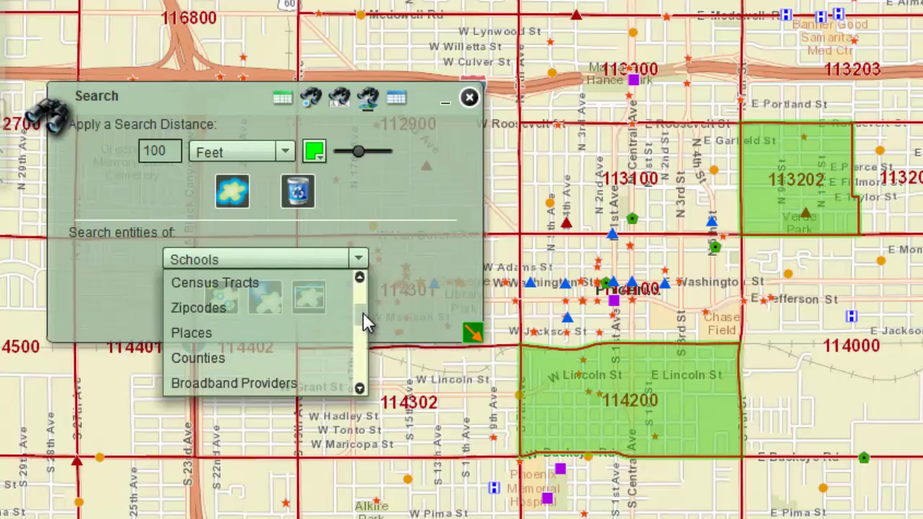
{"action": "left_click", "coordinate": [303, 284]}
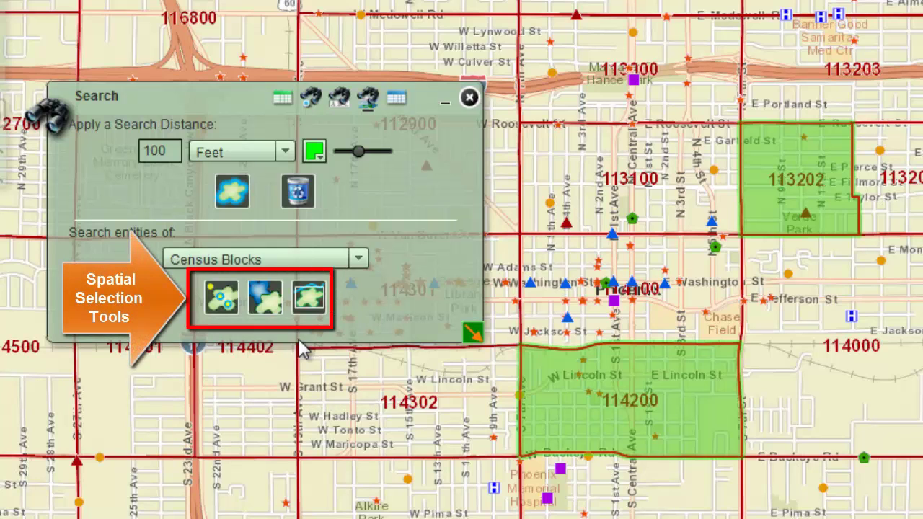
{"action": "left_click", "coordinate": [224, 306]}
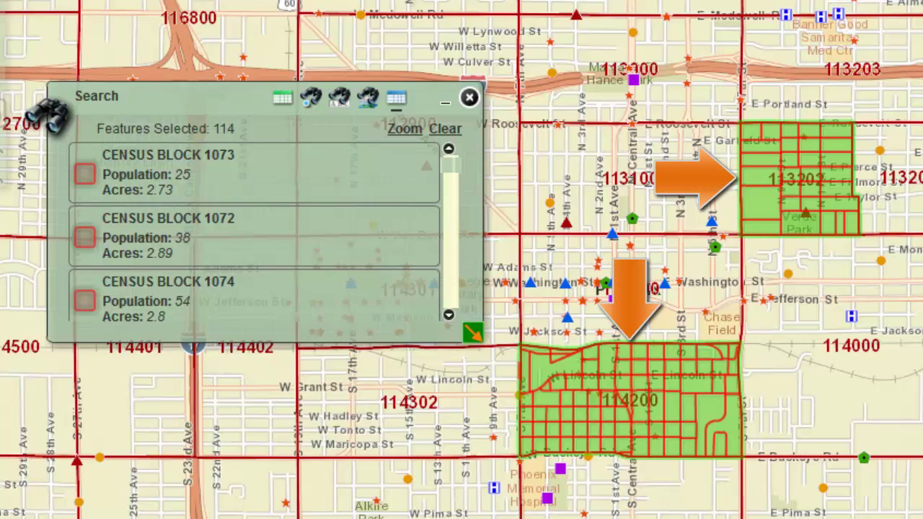
{"action": "left_click", "coordinate": [369, 108]}
{"action": "left_click_drag", "start_coordinate": [225, 91], "coordinate": [179, 111]}
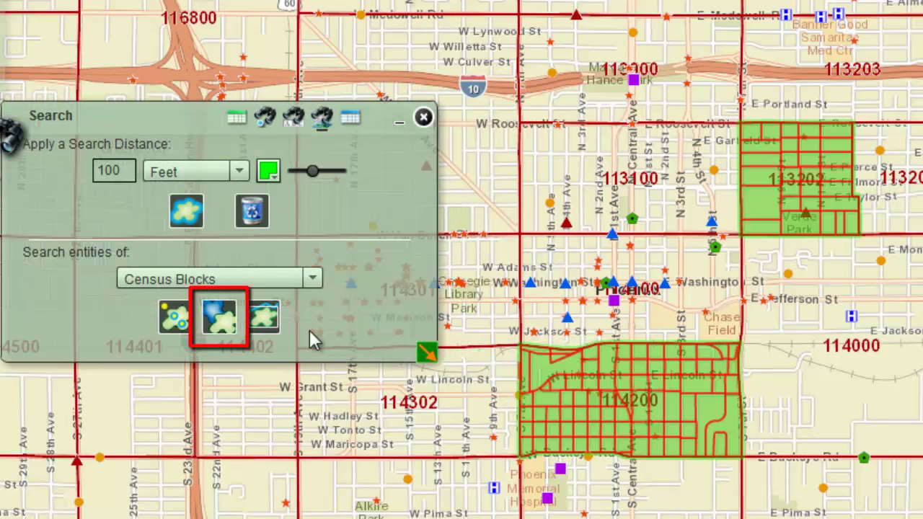
Re-select census blocks by Intersected by, then by the buffers' envelope, reaching 347 blocks.
{"action": "left_click", "coordinate": [229, 326]}
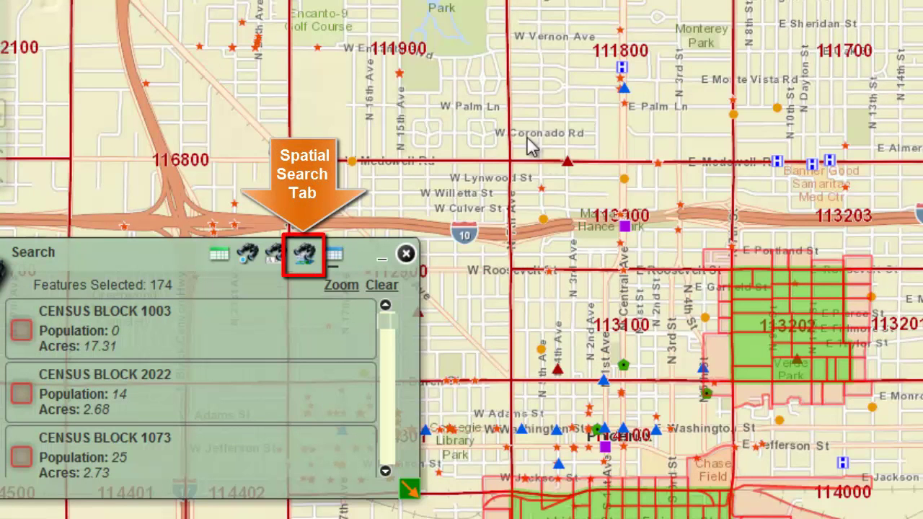
{"action": "left_click", "coordinate": [305, 258]}
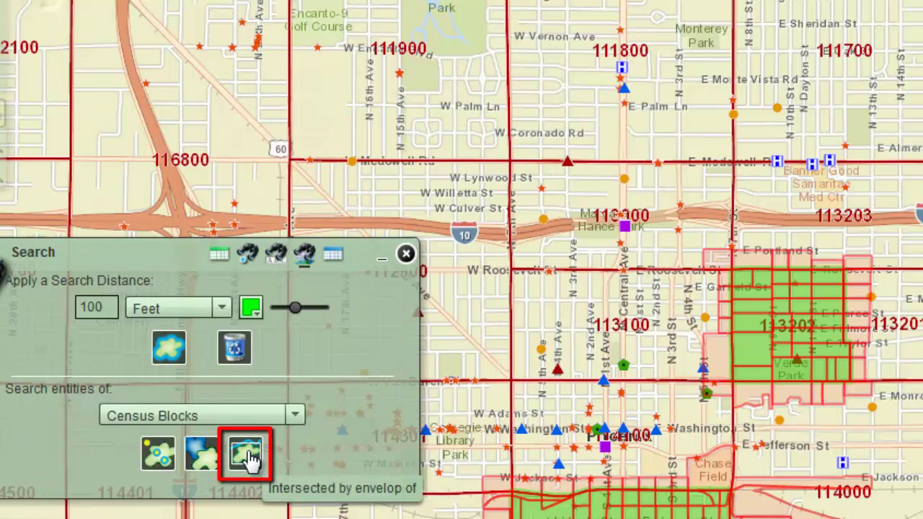
{"action": "left_click", "coordinate": [247, 456]}
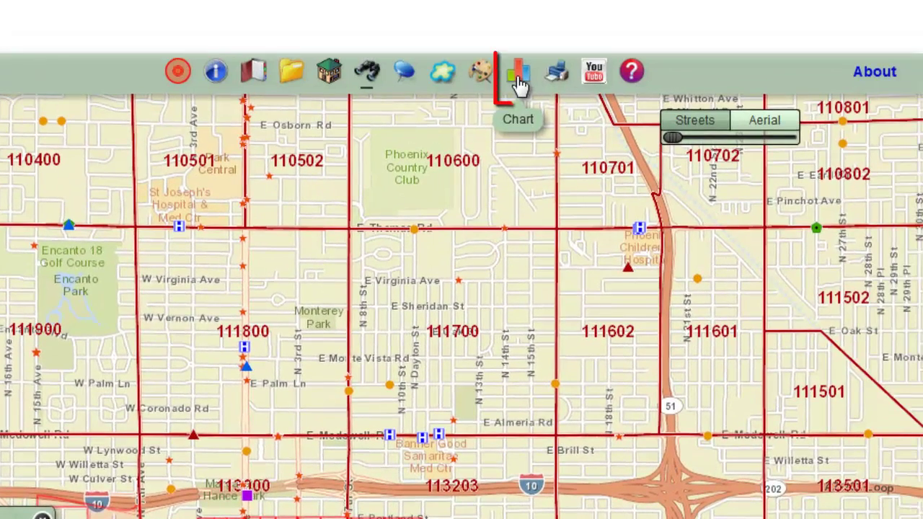
Chart Census Blocks statistics for a rectangle drawn around the 347 selected blocks.
{"action": "left_click", "coordinate": [520, 80]}
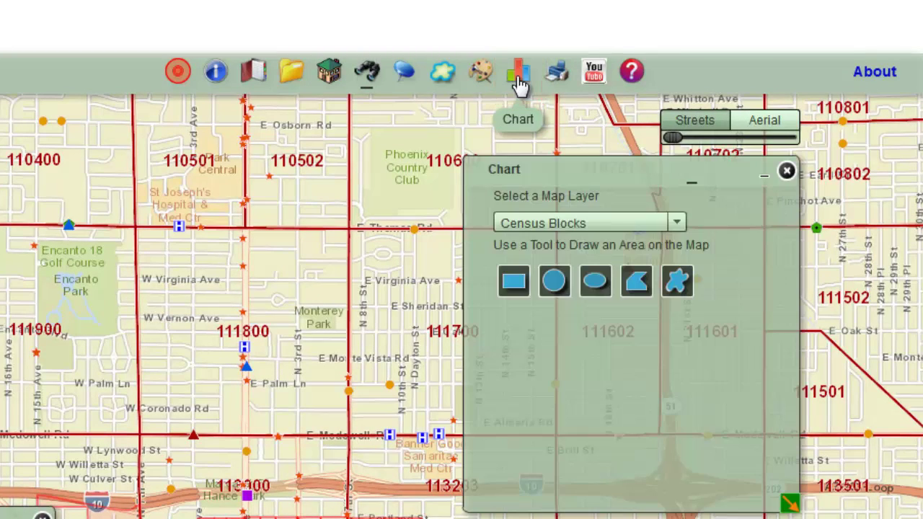
{"action": "left_click", "coordinate": [677, 223]}
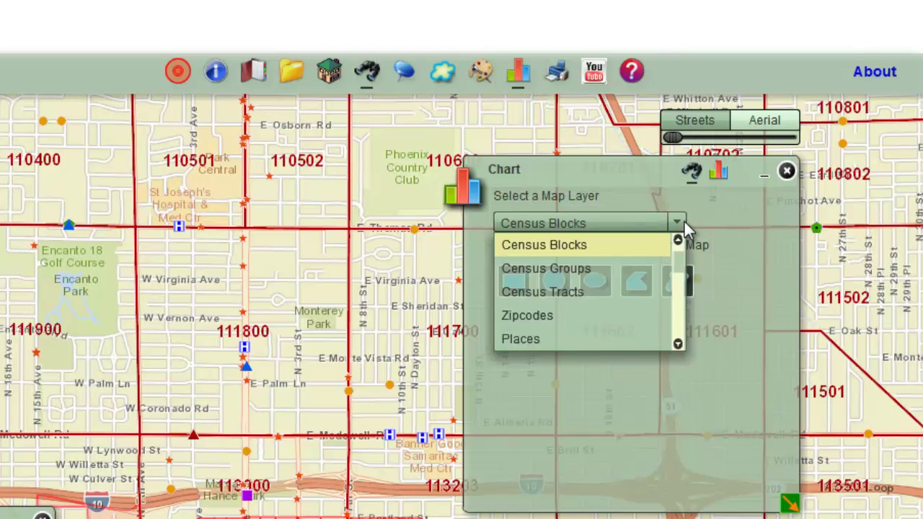
{"action": "left_click", "coordinate": [683, 220]}
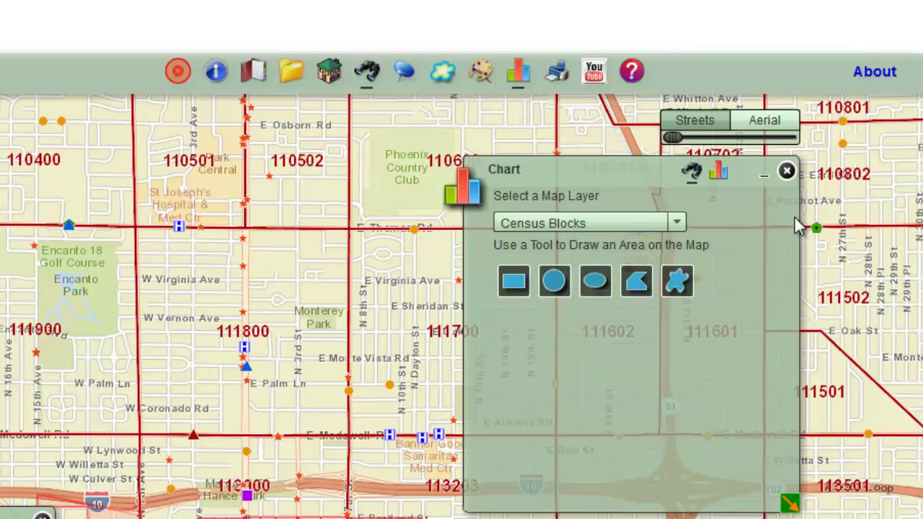
{"action": "left_click", "coordinate": [516, 288]}
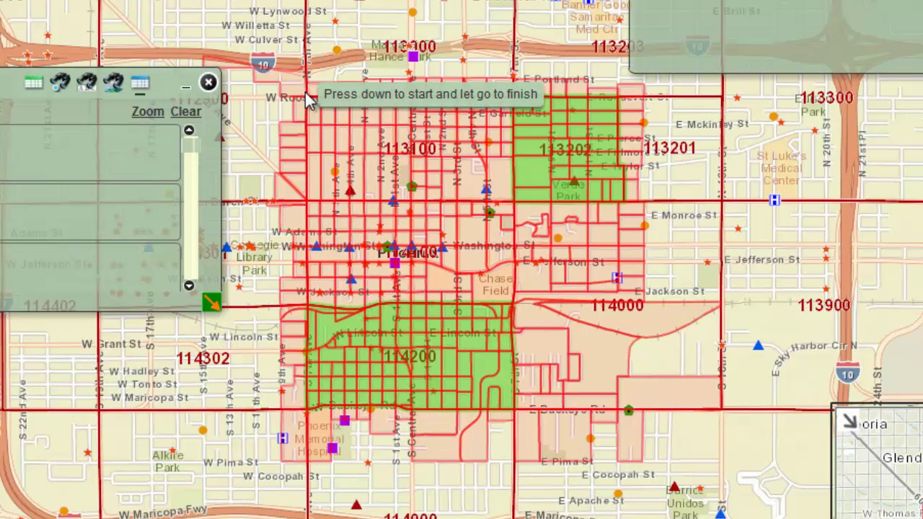
{"action": "mouse_move", "coordinate": [305, 94]}
{"action": "left_mouse_down"}
{"action": "mouse_move", "coordinate": [439, 268]}
{"action": "mouse_move", "coordinate": [524, 321]}
{"action": "mouse_move", "coordinate": [618, 424]}
{"action": "left_mouse_up"}
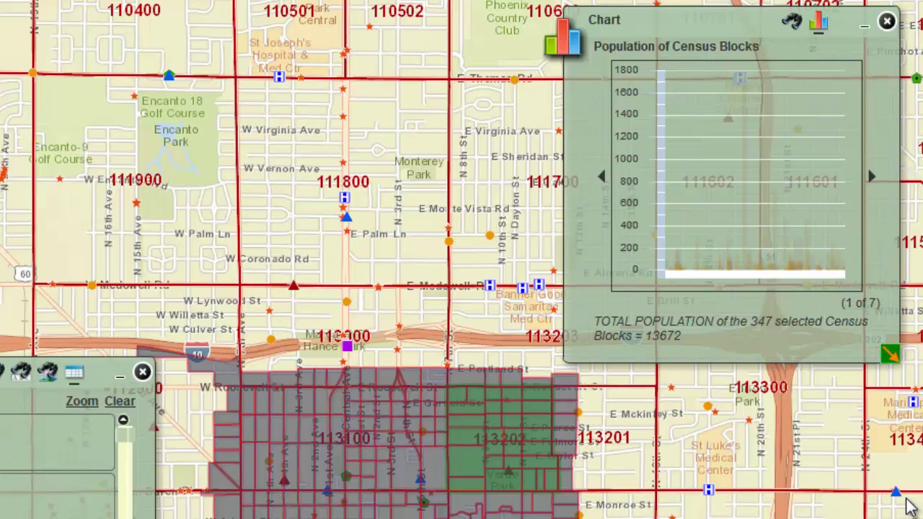
Review the Median Age (17.78) and Total Households (6732) charts, then close the chart.
{"action": "left_click", "coordinate": [871, 176]}
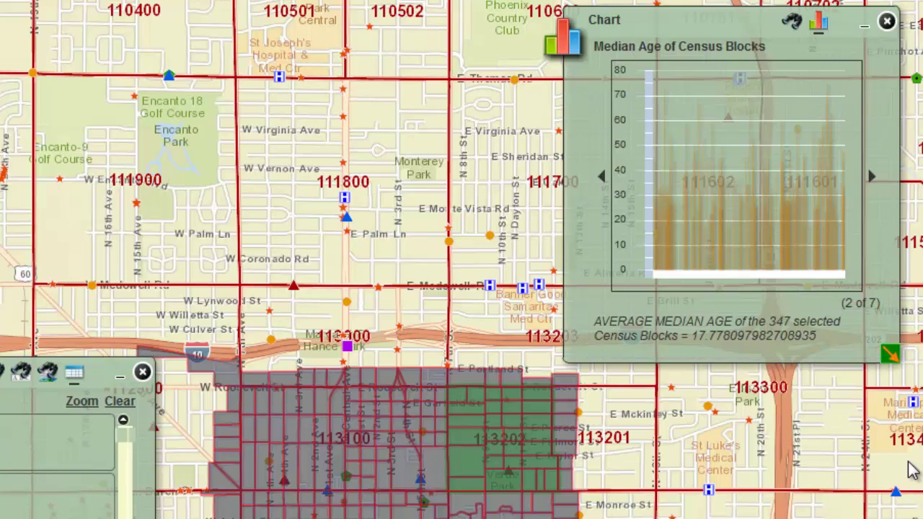
{"action": "left_click", "coordinate": [871, 176]}
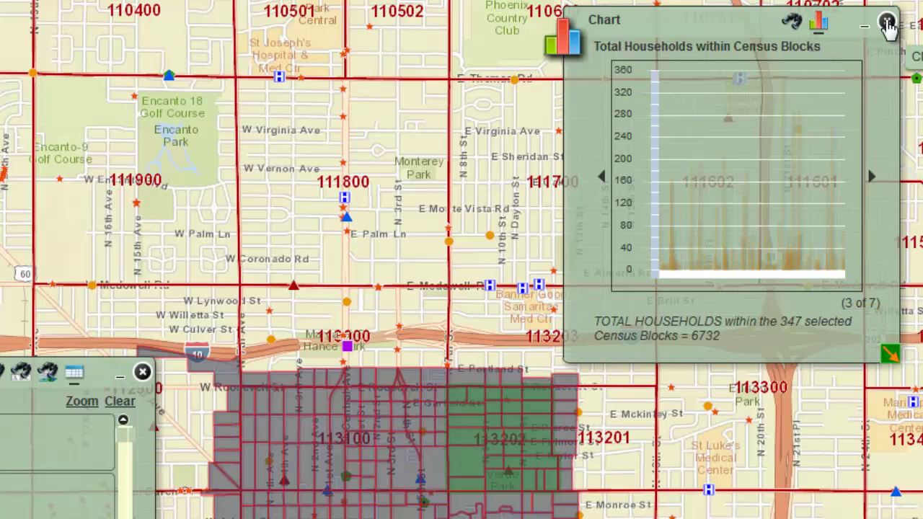
{"action": "left_click", "coordinate": [887, 25]}
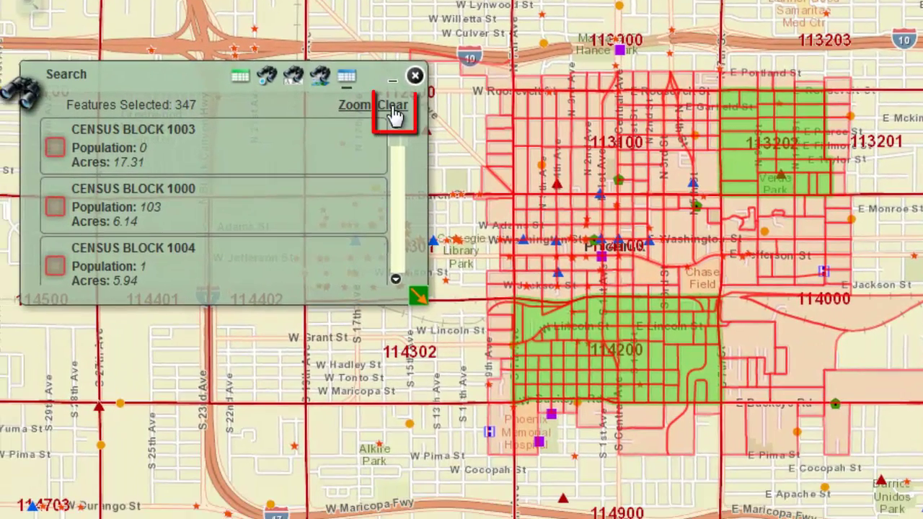
Clear the census block selection and set the Text Search layer to Counties.
{"action": "left_click", "coordinate": [395, 115]}
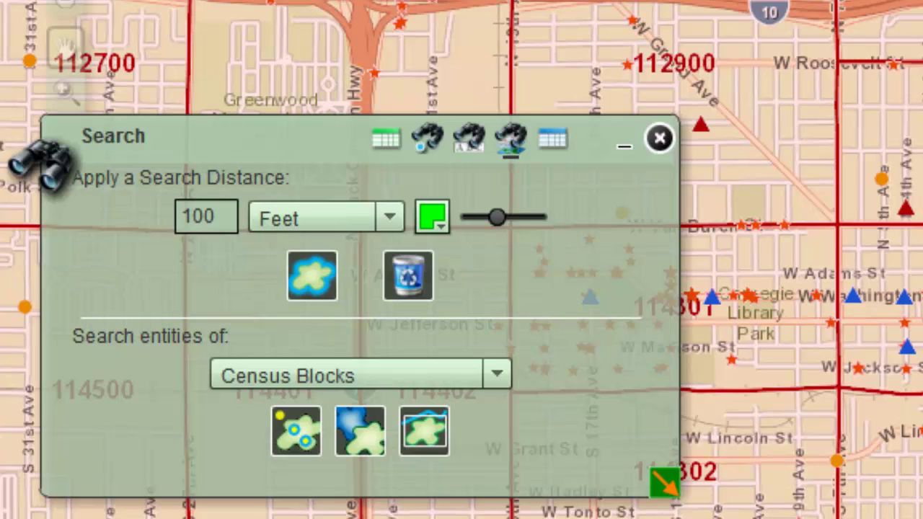
{"action": "left_click", "coordinate": [464, 160]}
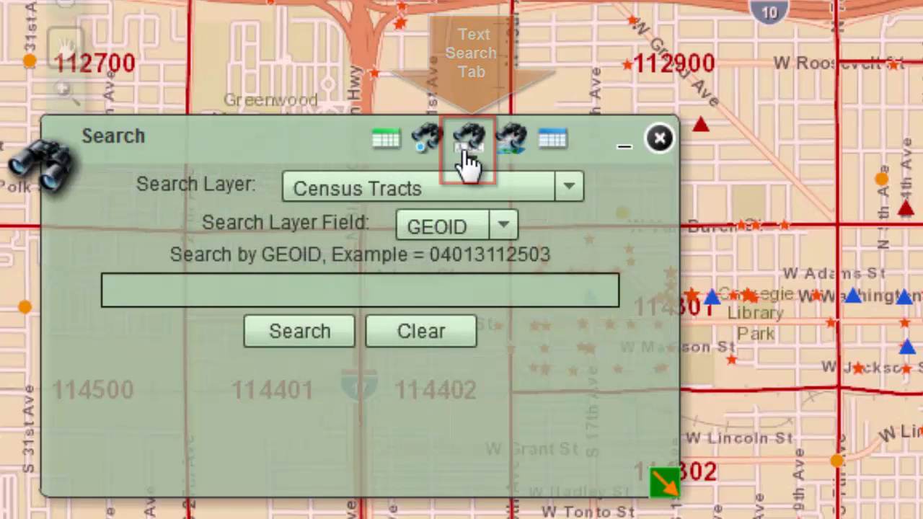
{"action": "left_click", "coordinate": [563, 184]}
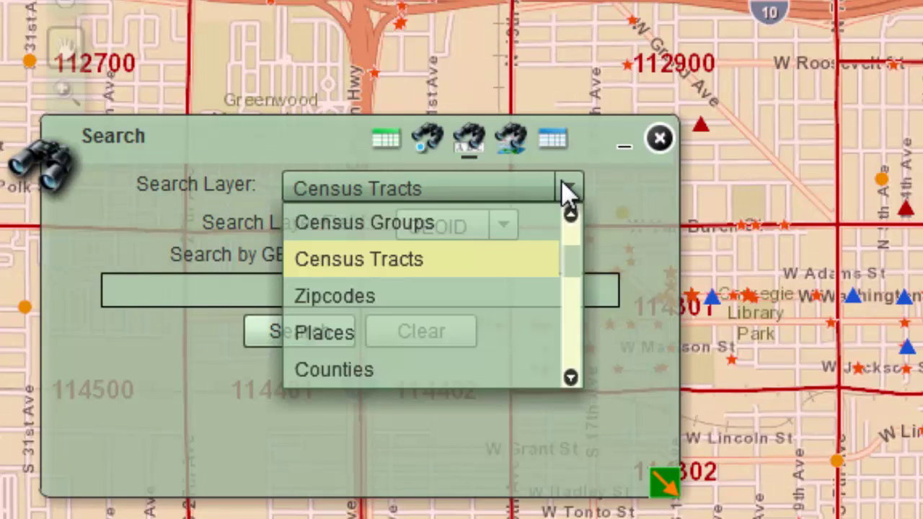
{"action": "left_click", "coordinate": [477, 374]}
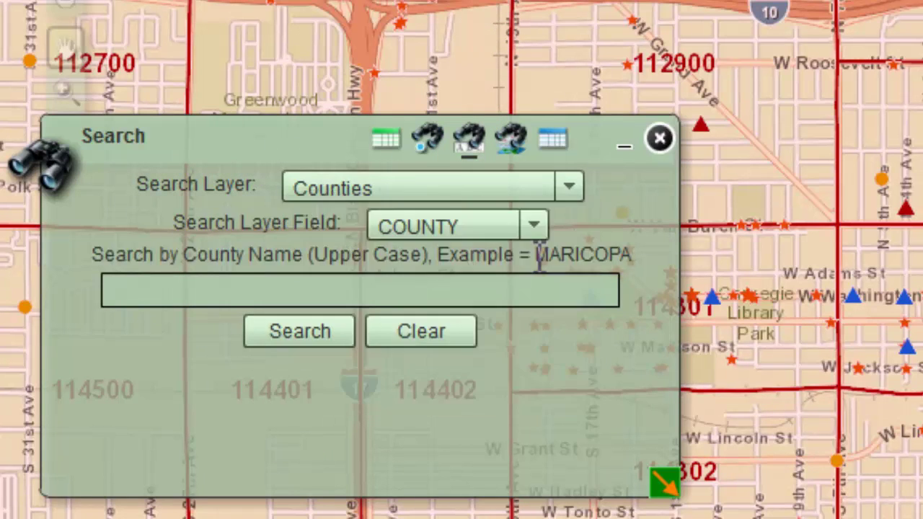
Search Counties for MARICOPA and zoom to the county (population 3817117, 9222 sq mi).
{"action": "left_click_drag", "start_coordinate": [540, 256], "coordinate": [654, 257]}
{"action": "key", "text": "ctrl+c"}
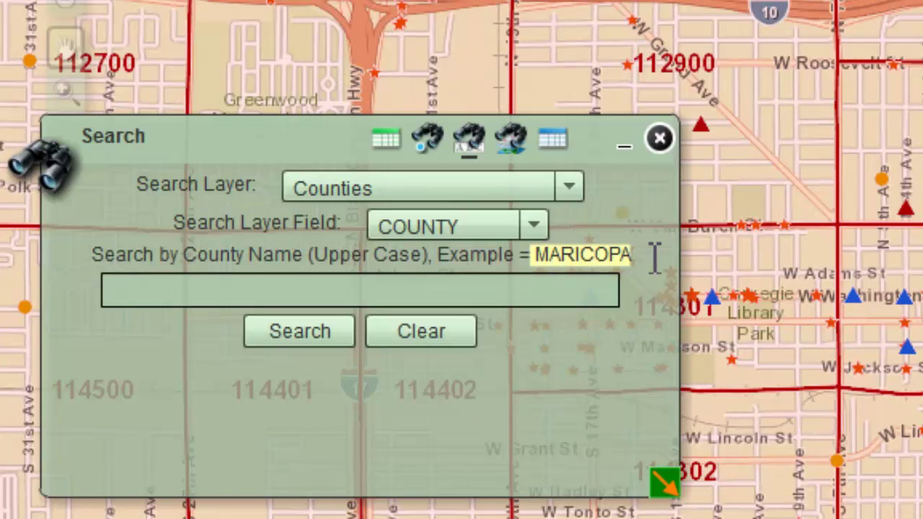
{"action": "left_click", "coordinate": [464, 295]}
{"action": "key", "text": "ctrl+v"}
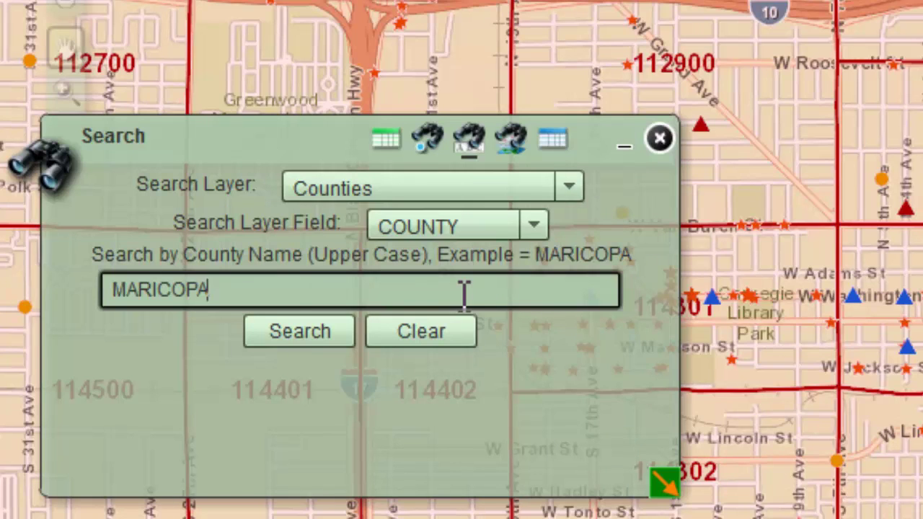
{"action": "left_click", "coordinate": [293, 335]}
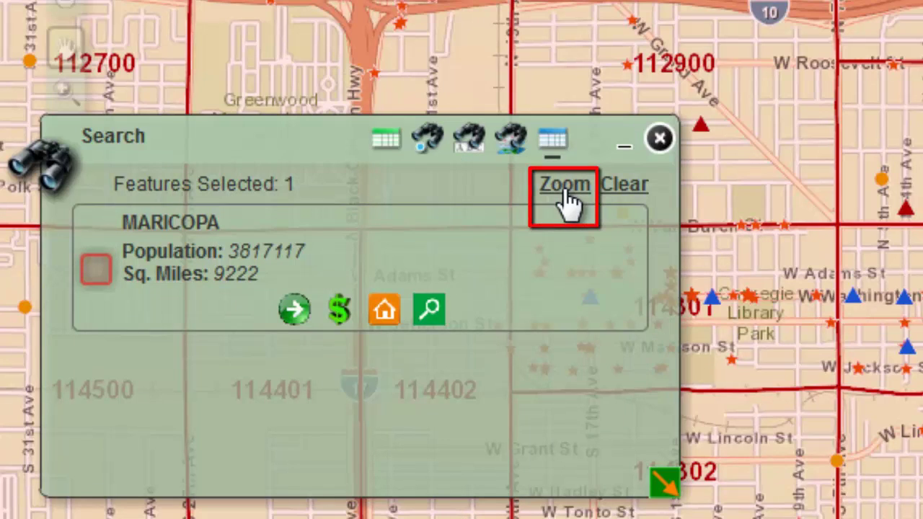
{"action": "left_click", "coordinate": [566, 191]}
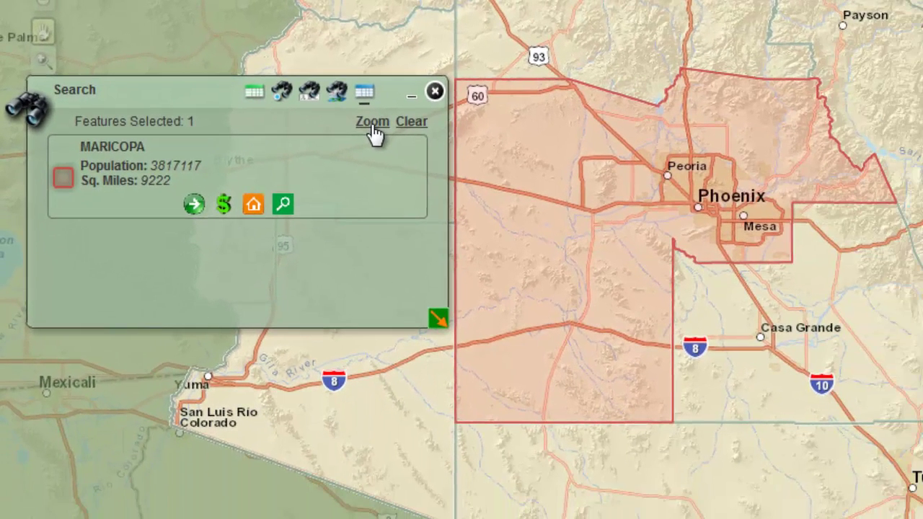
Select the 819 Schools entirely contained in Maricopa County.
{"action": "left_click", "coordinate": [336, 92]}
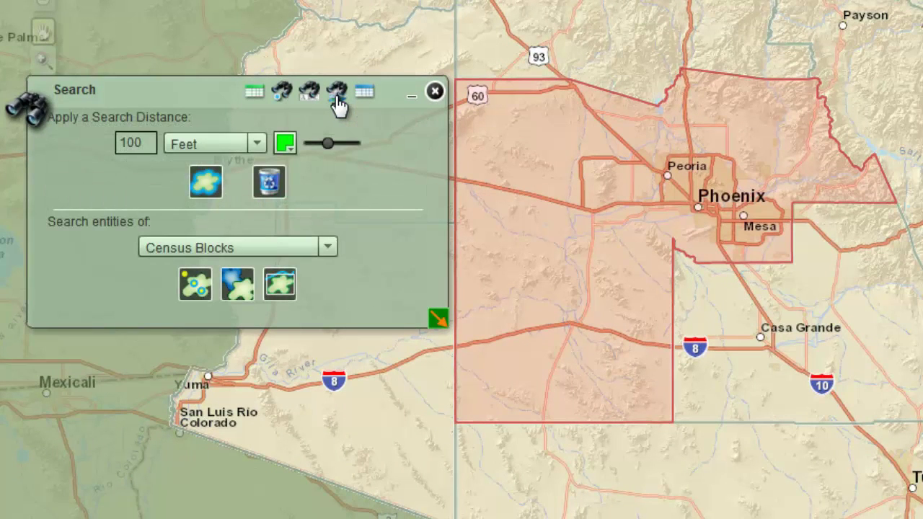
{"action": "left_click", "coordinate": [324, 249]}
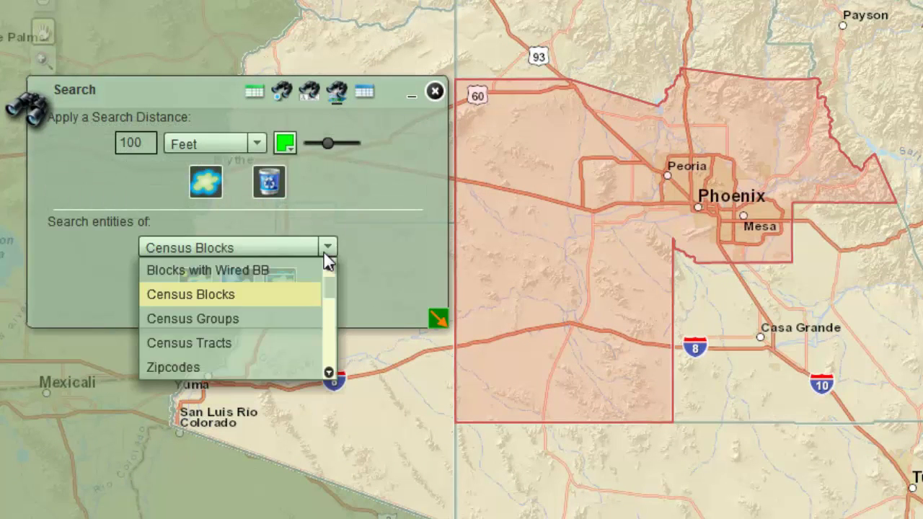
{"action": "scroll", "coordinate": [324, 283], "scroll_direction": "down", "scroll_amount": 3}
{"action": "left_click", "coordinate": [293, 319]}
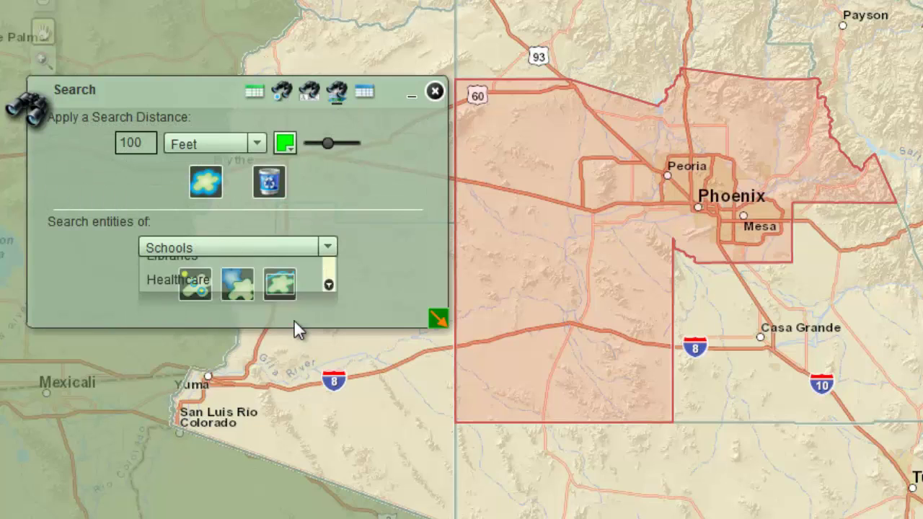
{"action": "left_click", "coordinate": [195, 295]}
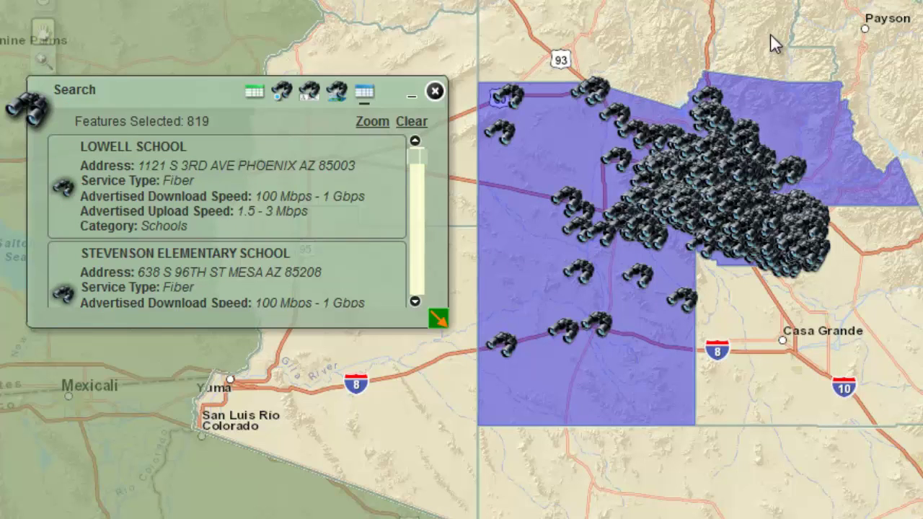
List the selected schools in the results grid, sorted by Download Speed Tier descending.
{"action": "left_click", "coordinate": [252, 99]}
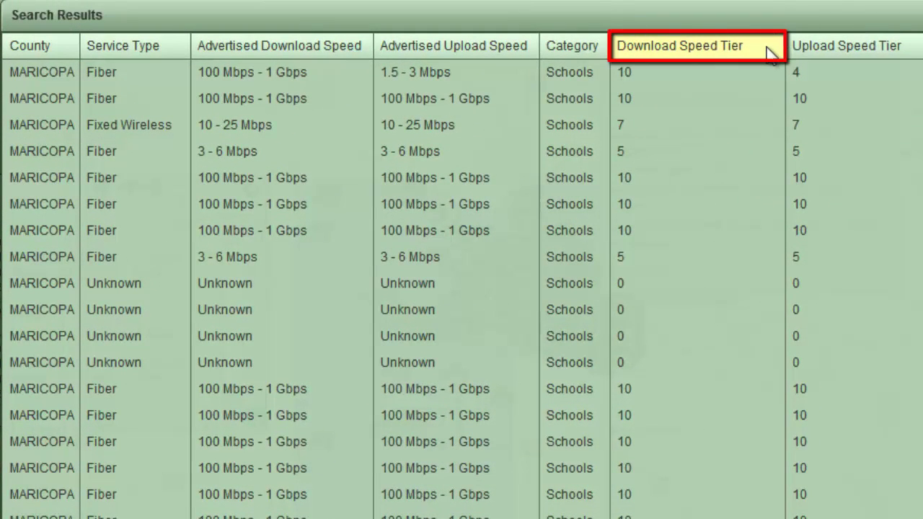
{"action": "left_click", "coordinate": [766, 46]}
{"action": "left_click", "coordinate": [766, 45]}
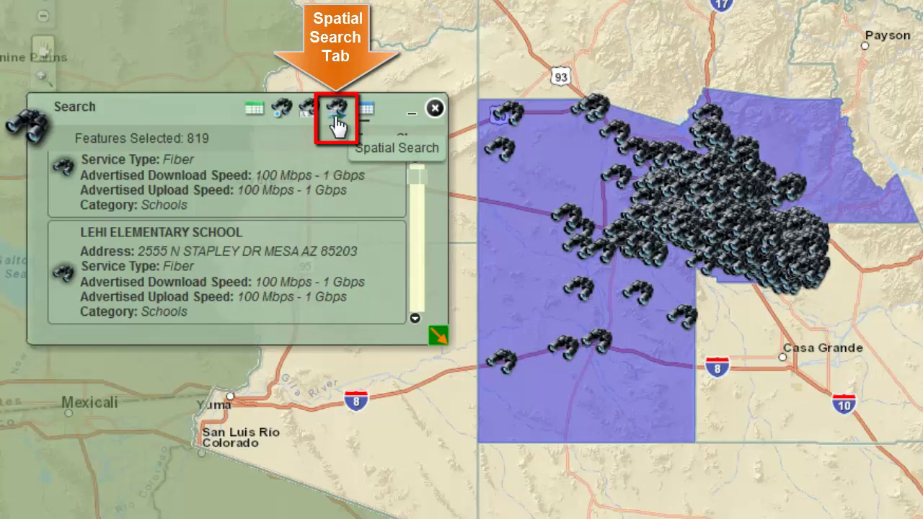
Expand to the 904 schools intersecting the county envelope, then set search entities to Places.
{"action": "left_click", "coordinate": [336, 116]}
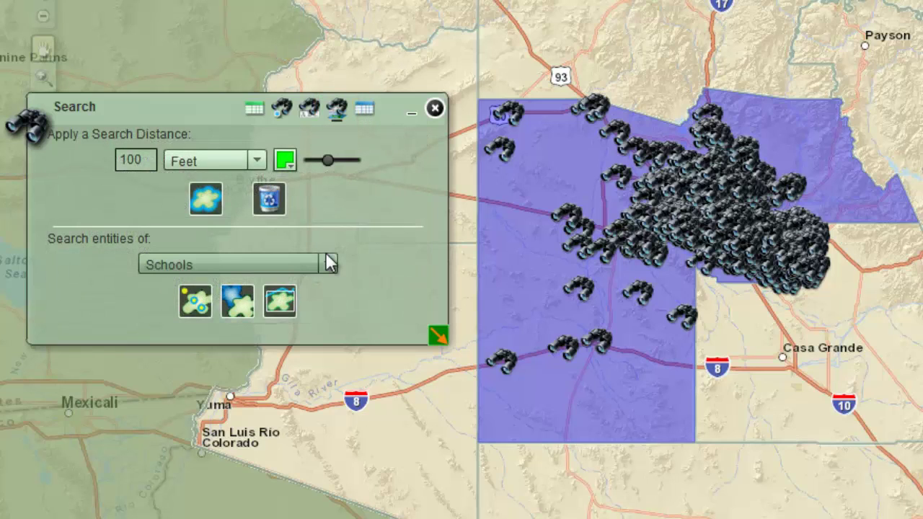
{"action": "left_click", "coordinate": [280, 308]}
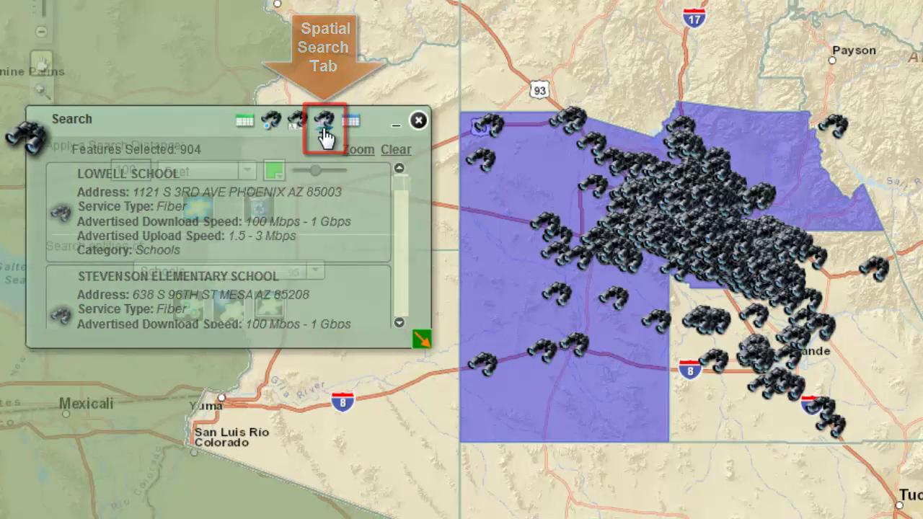
{"action": "left_click", "coordinate": [325, 135]}
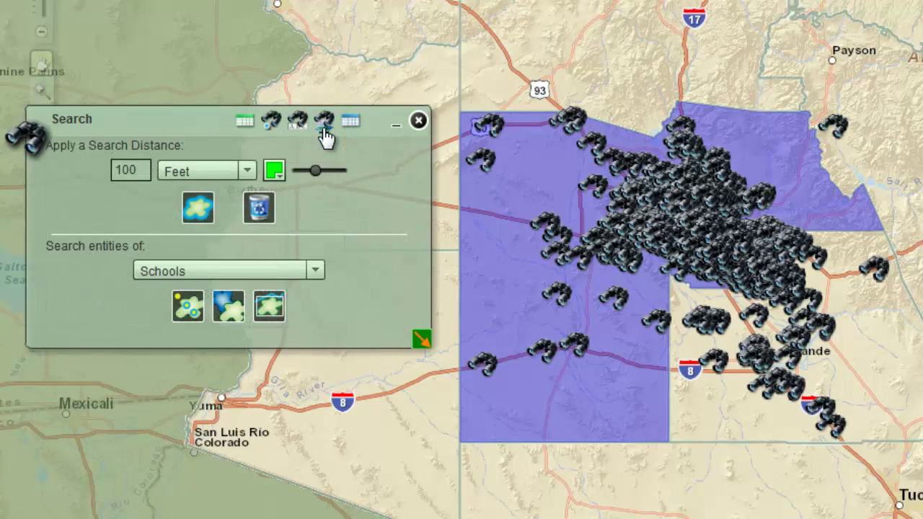
{"action": "left_click", "coordinate": [318, 270]}
{"action": "left_click", "coordinate": [245, 363]}
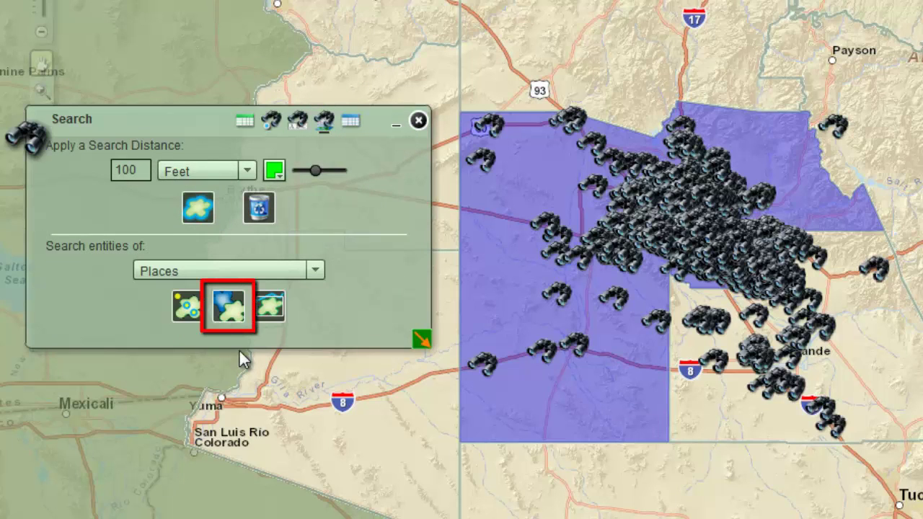
Select the 48 intersecting places and sort by population descending, reviewing Mesa City and Chandler City.
{"action": "left_click", "coordinate": [229, 316]}
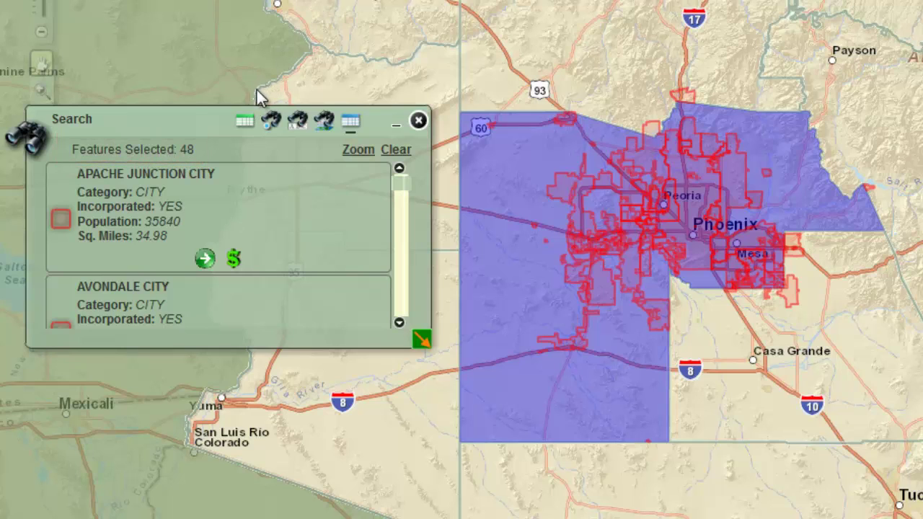
{"action": "left_click", "coordinate": [245, 123]}
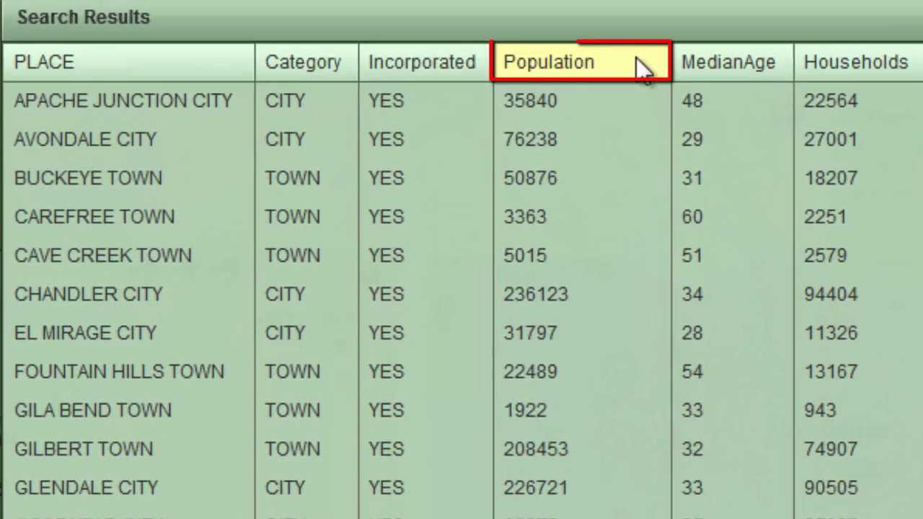
{"action": "left_click", "coordinate": [636, 59]}
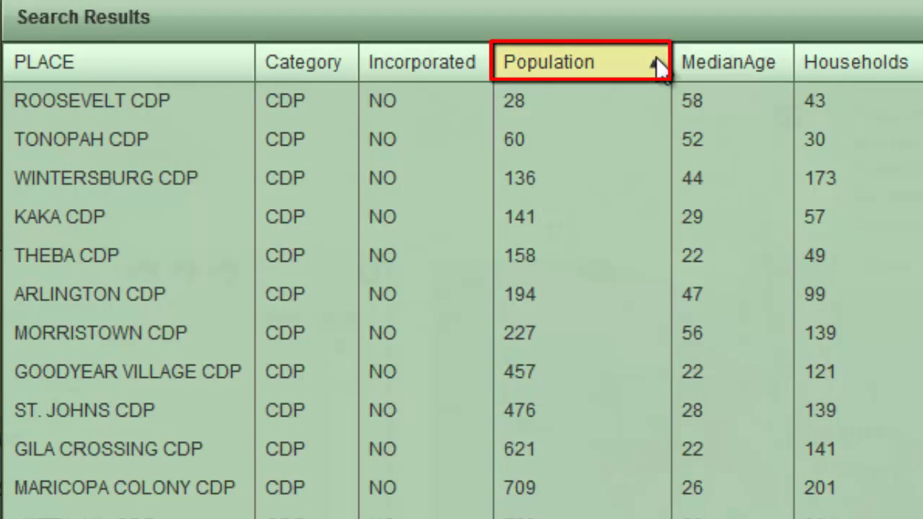
{"action": "left_click", "coordinate": [653, 67]}
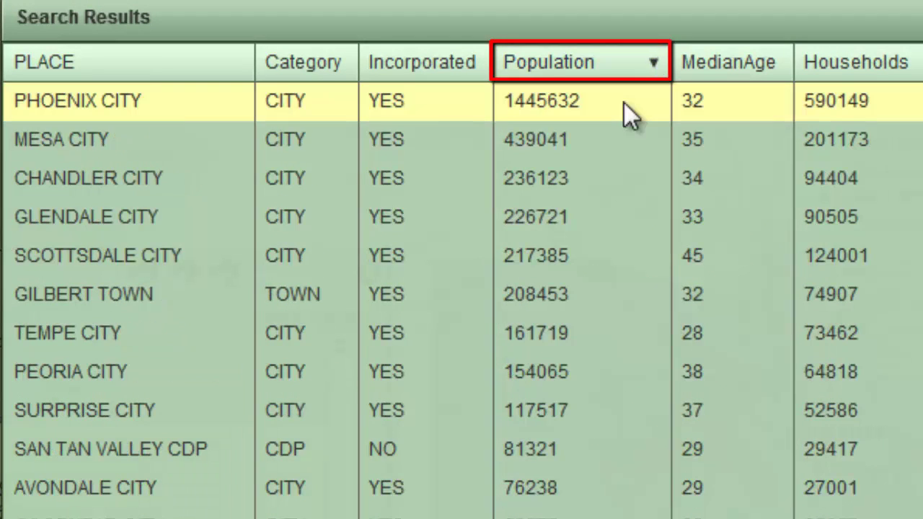
{"action": "left_click", "coordinate": [625, 143]}
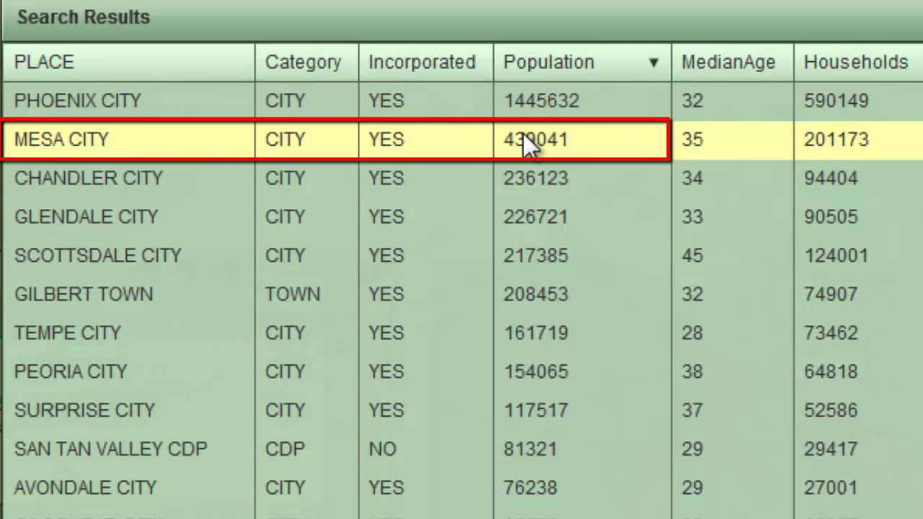
{"action": "left_click", "coordinate": [539, 178]}
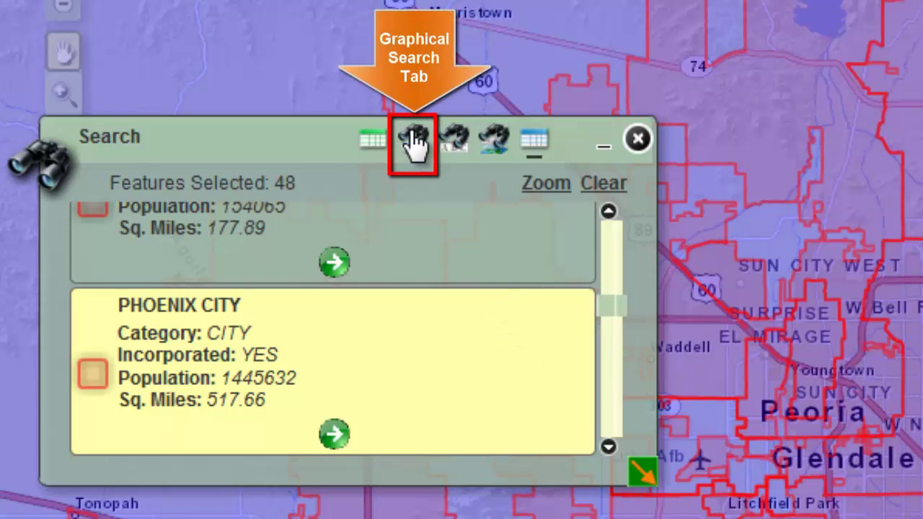
Select Phoenix City with a Select by Point search on the Places layer.
{"action": "left_click", "coordinate": [414, 138]}
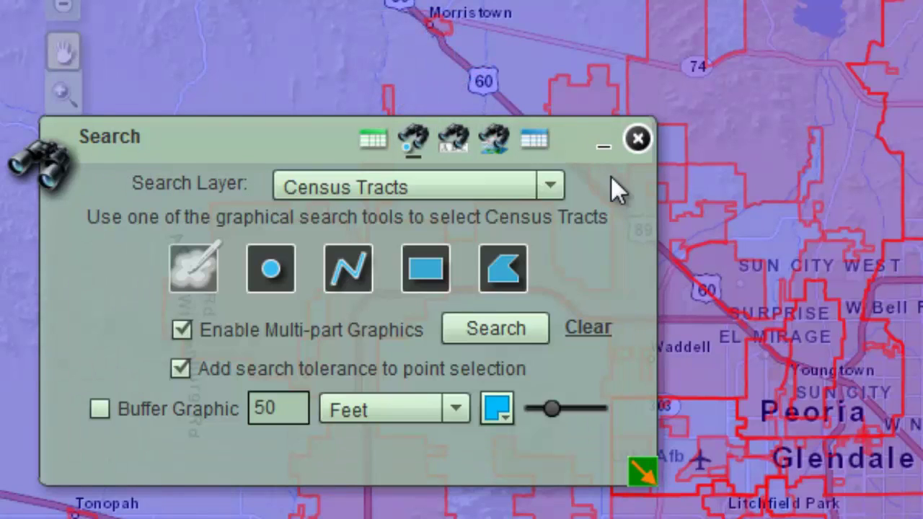
{"action": "left_click", "coordinate": [551, 186]}
{"action": "left_click", "coordinate": [429, 326]}
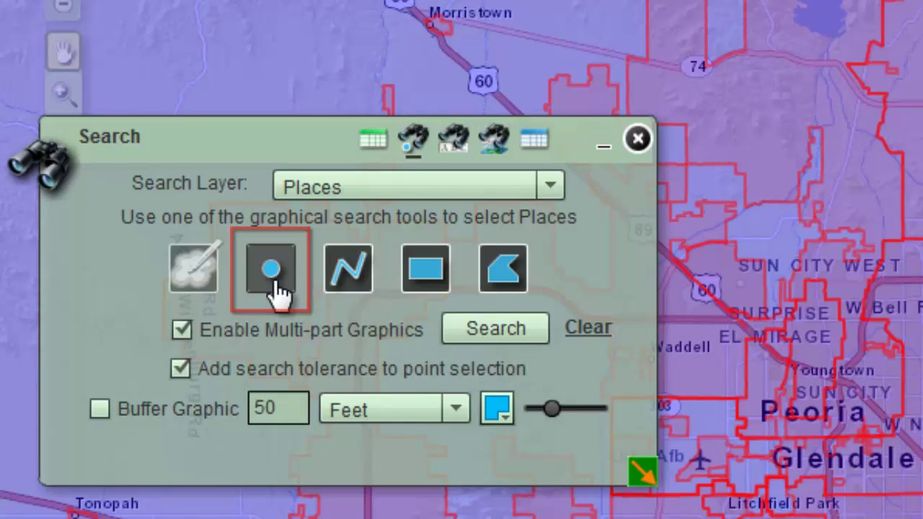
{"action": "left_click", "coordinate": [271, 281]}
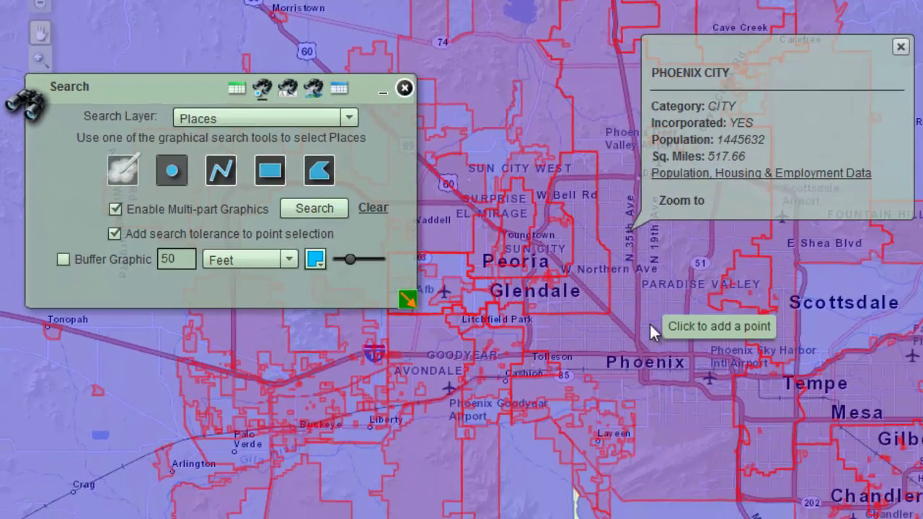
{"action": "left_click", "coordinate": [649, 323]}
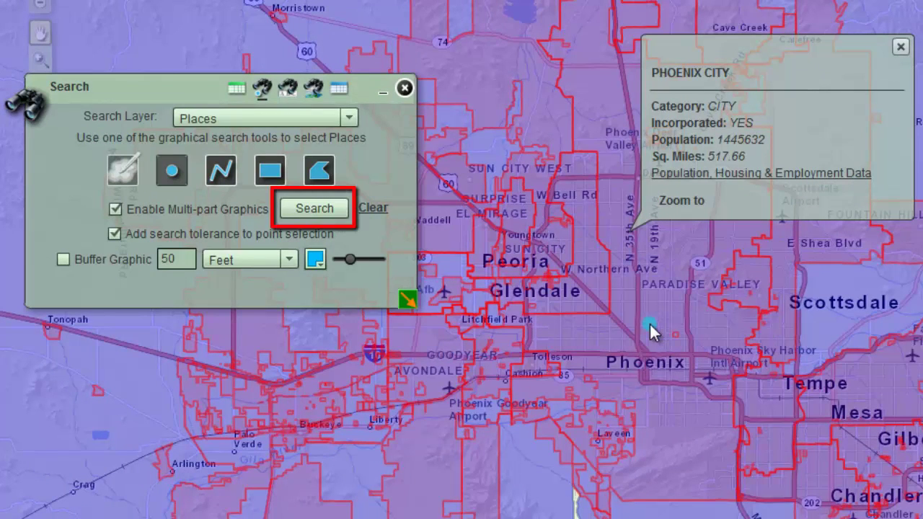
{"action": "left_click", "coordinate": [323, 206]}
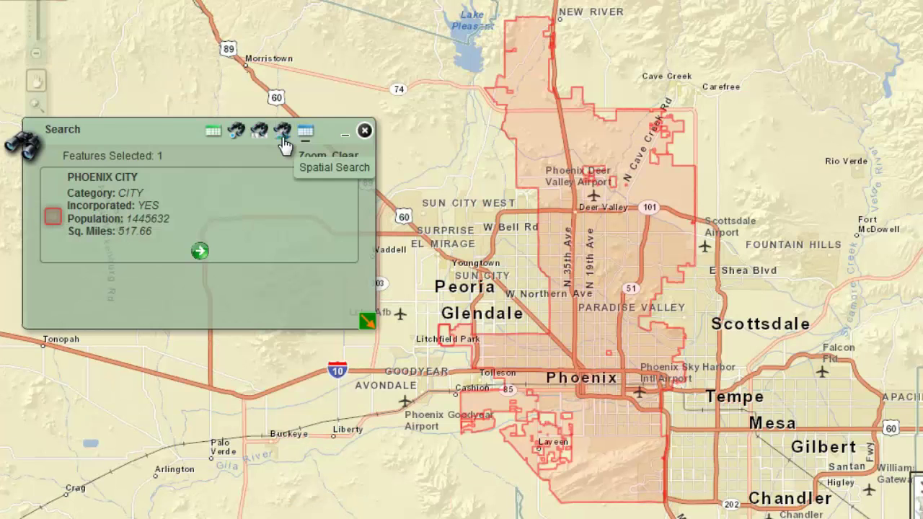
{"action": "left_click", "coordinate": [284, 142]}
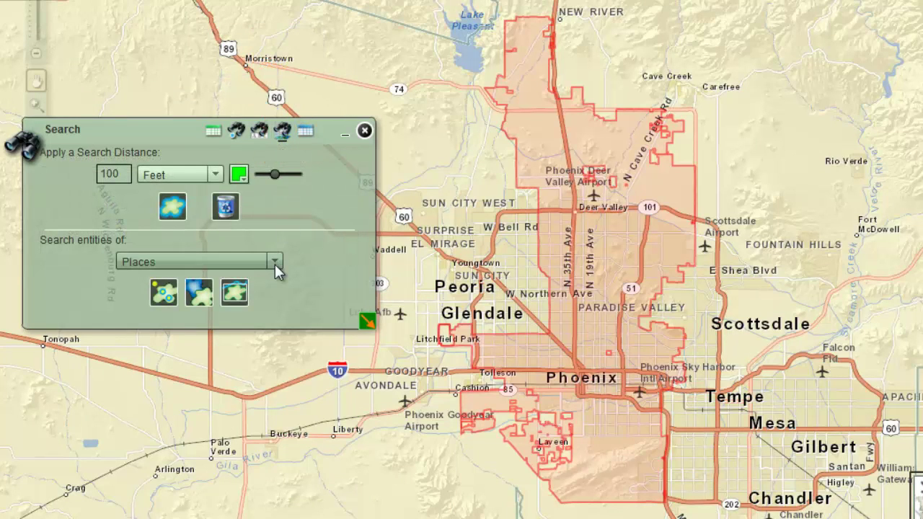
Run an Entirely contained in search for Libraries within Phoenix City.
{"action": "left_click", "coordinate": [275, 262]}
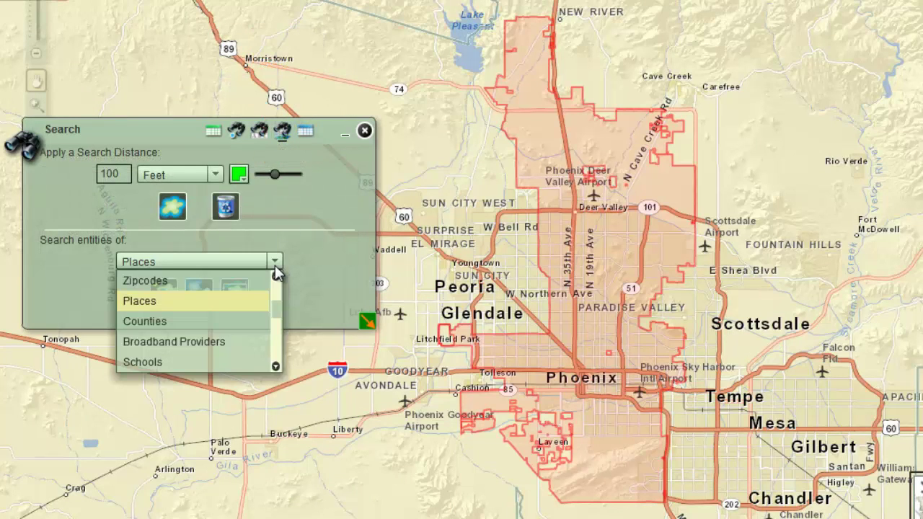
{"action": "left_click_drag", "start_coordinate": [278, 311], "coordinate": [281, 323]}
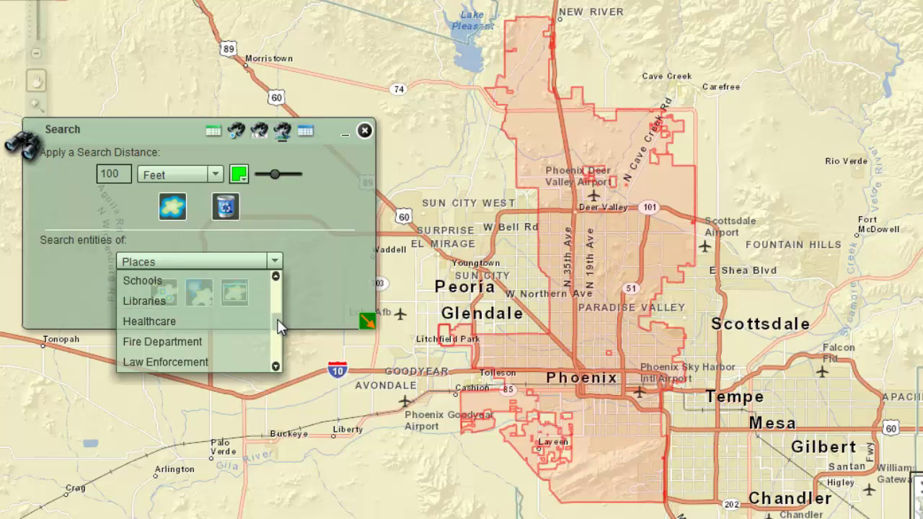
{"action": "left_click", "coordinate": [224, 303]}
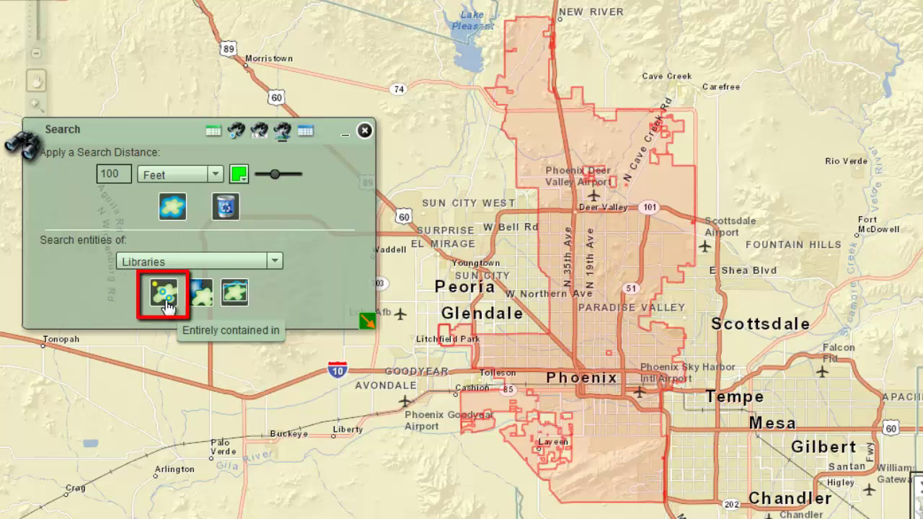
{"action": "left_click", "coordinate": [165, 305]}
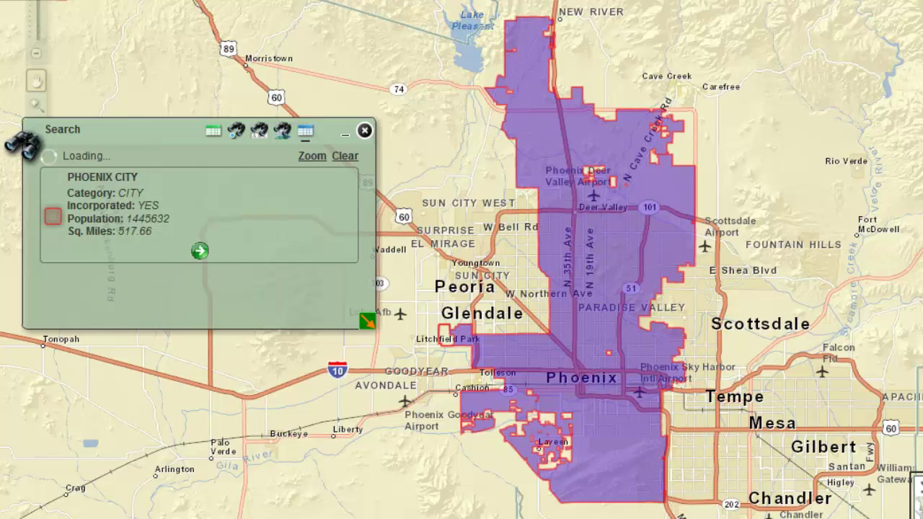